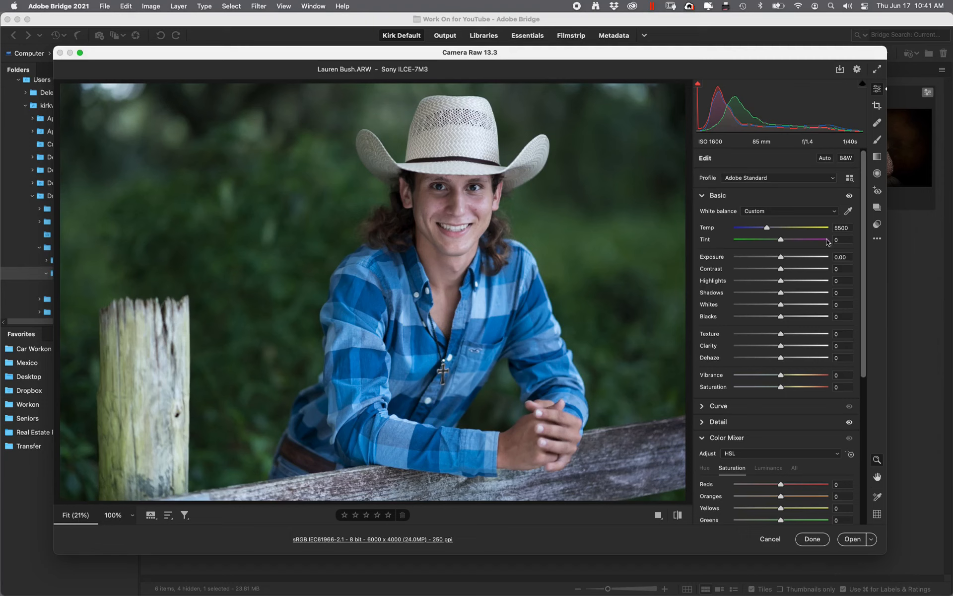
Apply the KV6-01--Default preset from the favorites to the cowboy portrait.
{"action": "left_click", "coordinate": [877, 224]}
{"action": "left_click", "coordinate": [749, 191]}
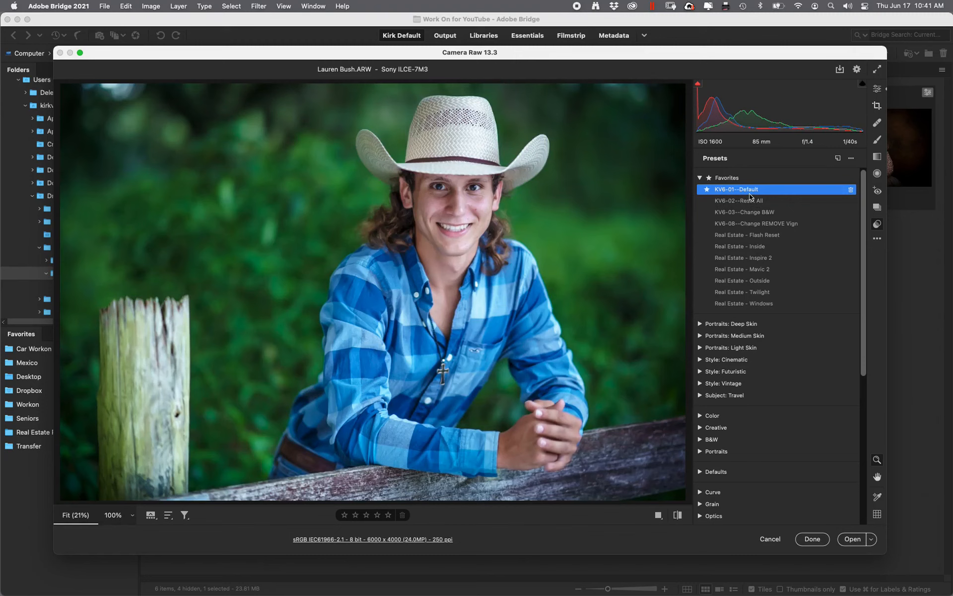
{"action": "left_click", "coordinate": [751, 193]}
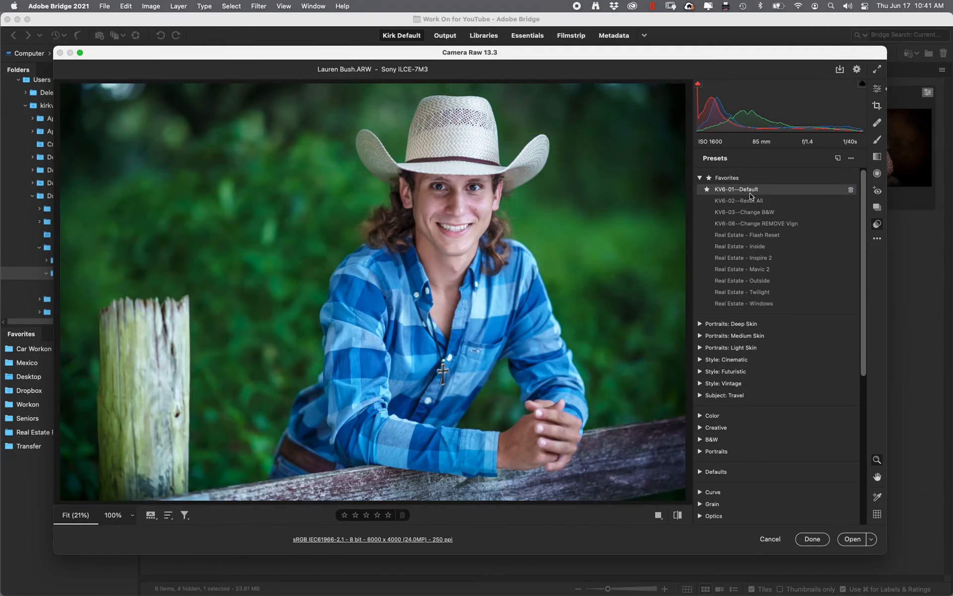
{"action": "left_click", "coordinate": [750, 192]}
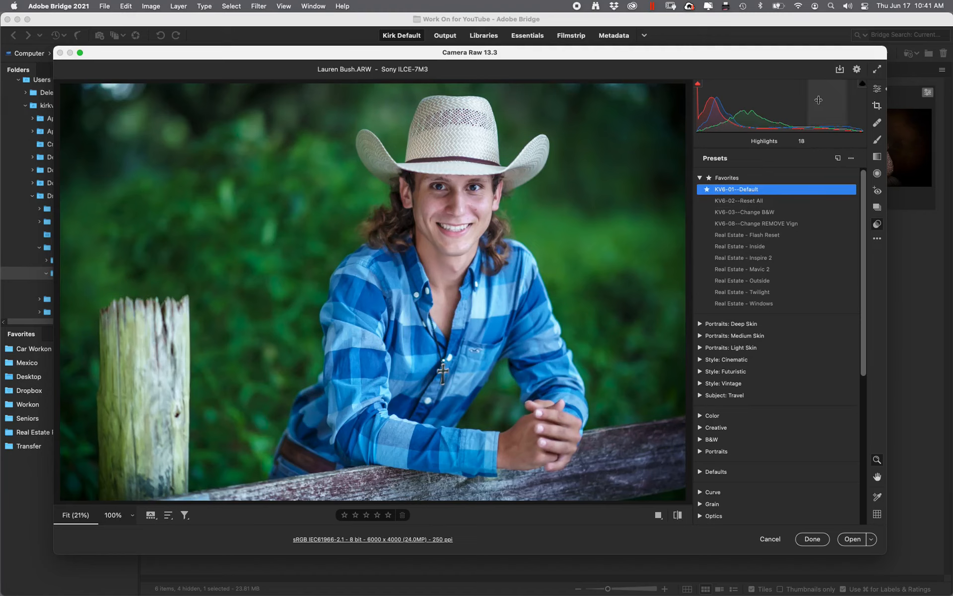
Warm the photo's white balance by setting Temp to 6500.
{"action": "left_click", "coordinate": [878, 90]}
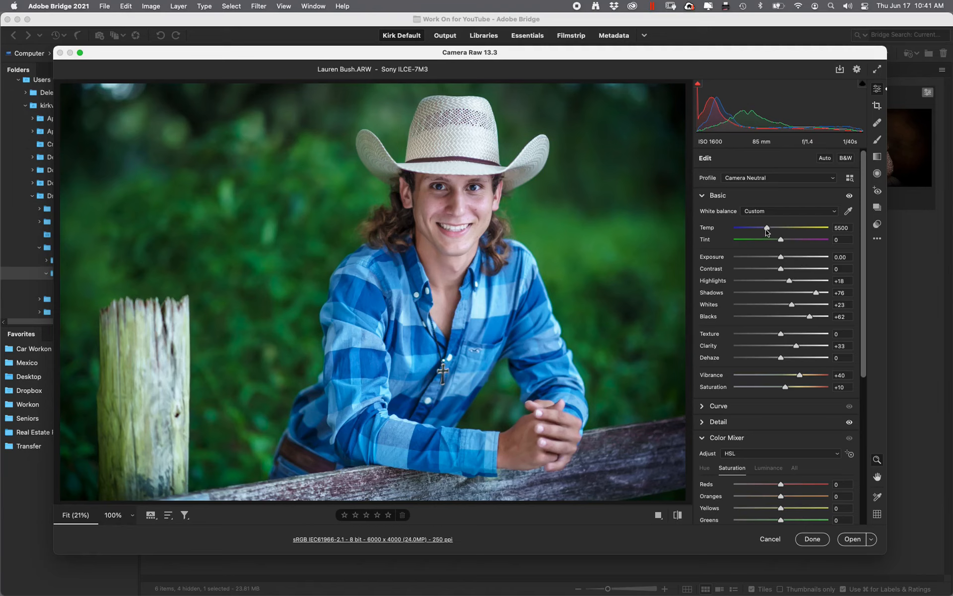
{"action": "left_click_drag", "start_coordinate": [768, 230], "coordinate": [773, 230]}
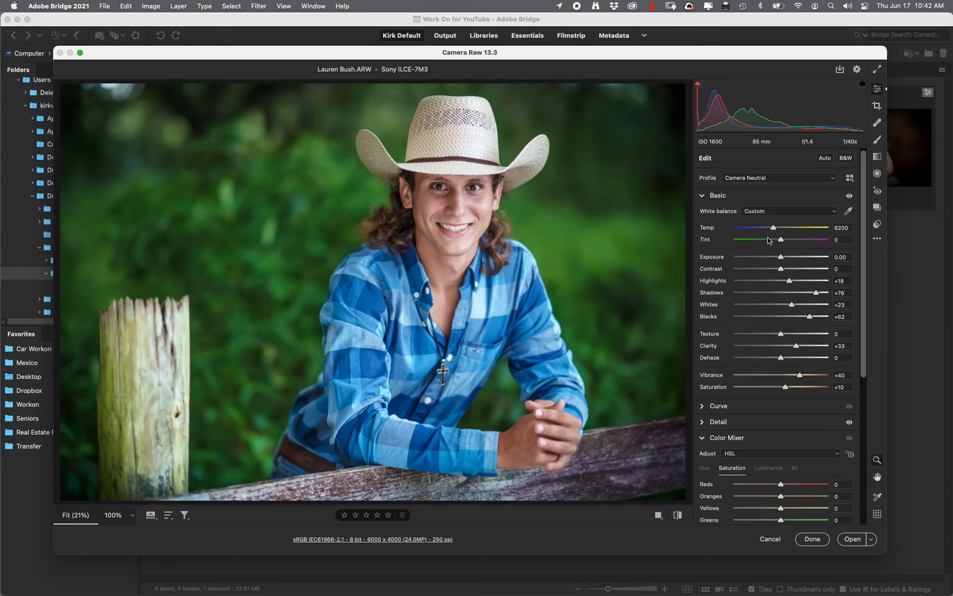
{"action": "left_click_drag", "start_coordinate": [776, 227], "coordinate": [778, 227]}
Adjust the basic tones to Highlights -36, Shadows +66, Whites -34 and Blacks +44, with Clarity at +18.
{"action": "left_click_drag", "start_coordinate": [790, 282], "coordinate": [798, 317]}
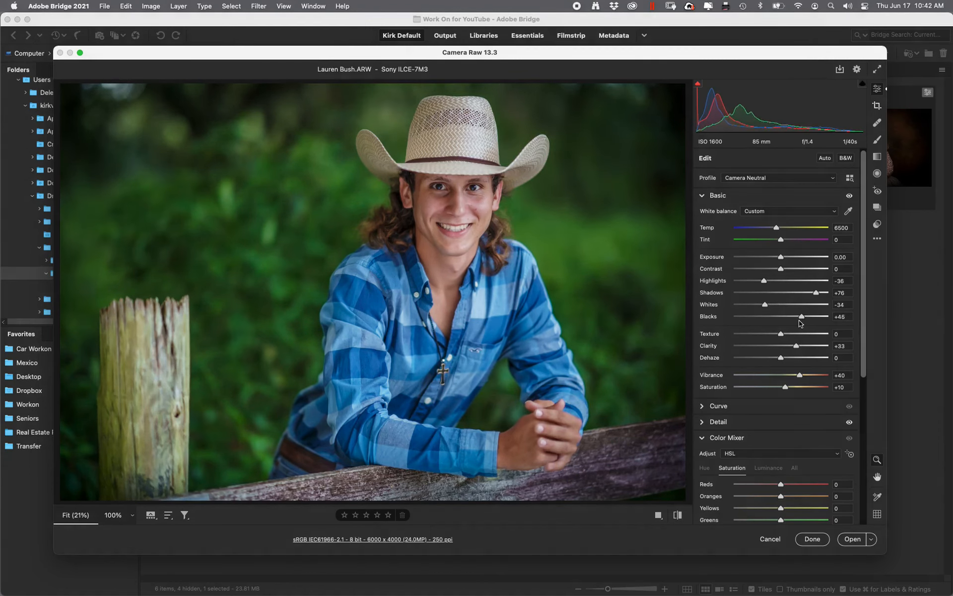
{"action": "left_click_drag", "start_coordinate": [798, 320], "coordinate": [813, 294]}
{"action": "left_click_drag", "start_coordinate": [796, 347], "coordinate": [791, 350]}
Raise the Oranges saturation to +9 in the Color Mixer, keeping Magentas at 0.
{"action": "left_click_drag", "start_coordinate": [866, 333], "coordinate": [878, 422]}
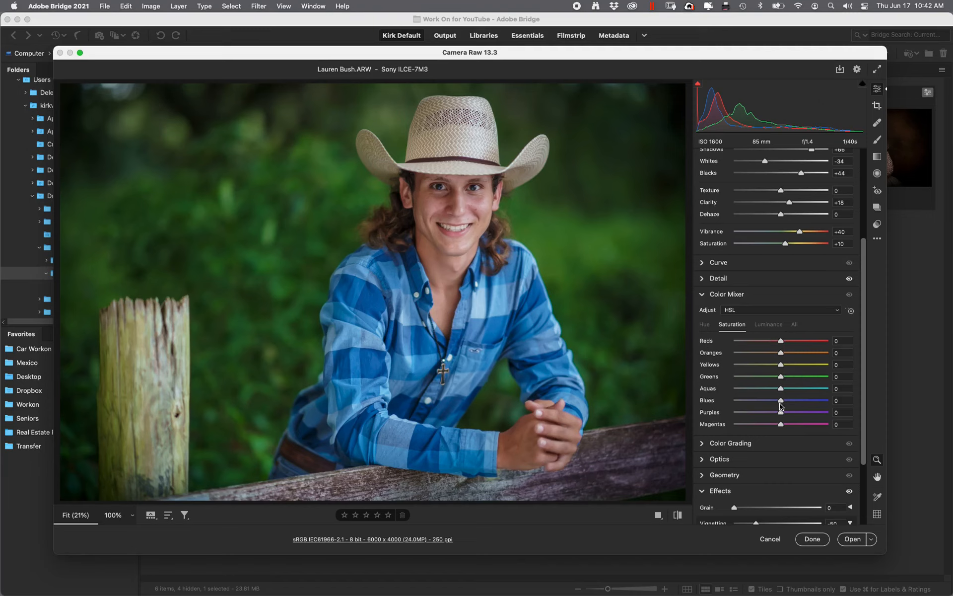
{"action": "mouse_move", "coordinate": [782, 424]}
{"action": "left_mouse_down"}
{"action": "mouse_move", "coordinate": [831, 423]}
{"action": "mouse_move", "coordinate": [730, 420]}
{"action": "mouse_move", "coordinate": [796, 423]}
{"action": "mouse_move", "coordinate": [765, 425]}
{"action": "mouse_move", "coordinate": [785, 426]}
{"action": "left_mouse_up"}
{"action": "type", "text": "0"}
{"action": "mouse_move", "coordinate": [782, 355]}
{"action": "left_mouse_down"}
{"action": "mouse_move", "coordinate": [804, 354]}
{"action": "mouse_move", "coordinate": [736, 355]}
{"action": "mouse_move", "coordinate": [798, 357]}
{"action": "mouse_move", "coordinate": [776, 357]}
{"action": "mouse_move", "coordinate": [786, 358]}
{"action": "left_mouse_up"}
{"action": "double_click", "coordinate": [753, 356]}
{"action": "left_click_drag", "start_coordinate": [781, 351], "coordinate": [786, 351]}
{"action": "left_click_drag", "start_coordinate": [787, 353], "coordinate": [789, 355]}
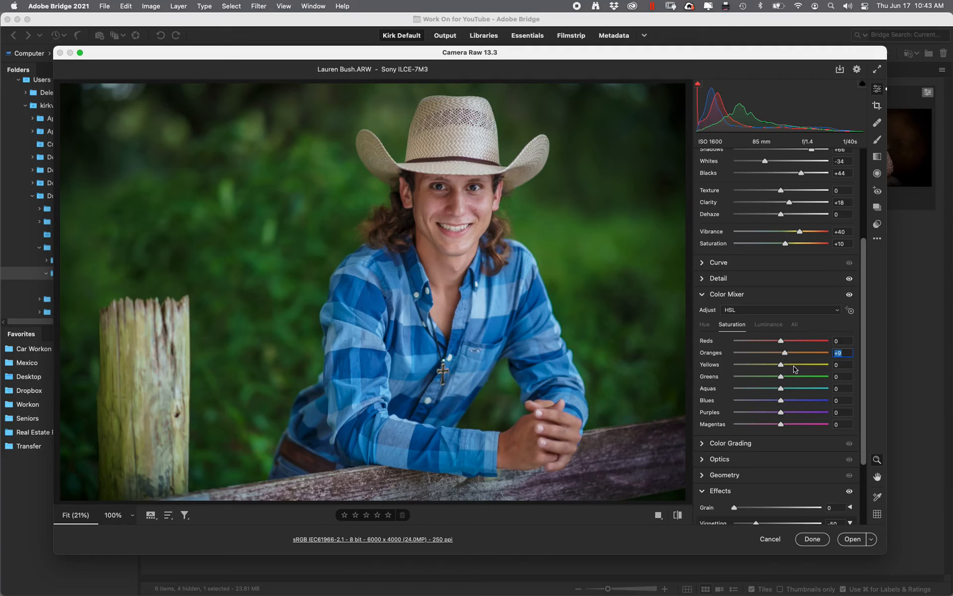
Set the Oranges luminance to -2 in the Color Mixer.
{"action": "left_click", "coordinate": [777, 332]}
{"action": "mouse_move", "coordinate": [782, 350]}
{"action": "left_mouse_down"}
{"action": "mouse_move", "coordinate": [767, 351]}
{"action": "mouse_move", "coordinate": [804, 349]}
{"action": "mouse_move", "coordinate": [728, 355]}
{"action": "mouse_move", "coordinate": [828, 350]}
{"action": "mouse_move", "coordinate": [782, 355]}
{"action": "left_mouse_up"}
{"action": "left_click_drag", "start_coordinate": [847, 353], "coordinate": [765, 357]}
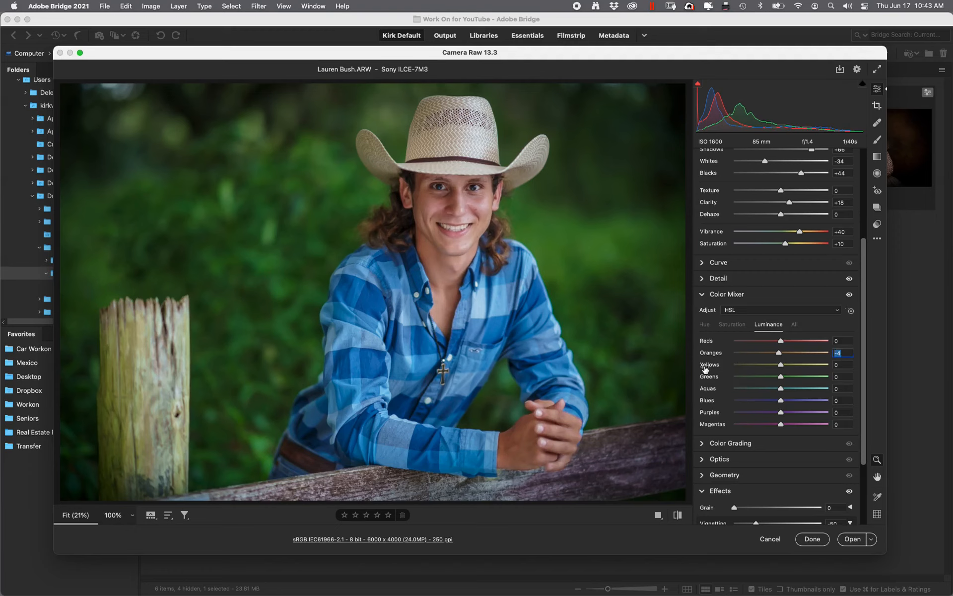
{"action": "type", "text": "0"}
{"action": "key", "text": "Up"}
{"action": "key", "text": "Down"}
{"action": "key", "text": "Down"}
{"action": "left_click_drag", "start_coordinate": [783, 356], "coordinate": [781, 356]}
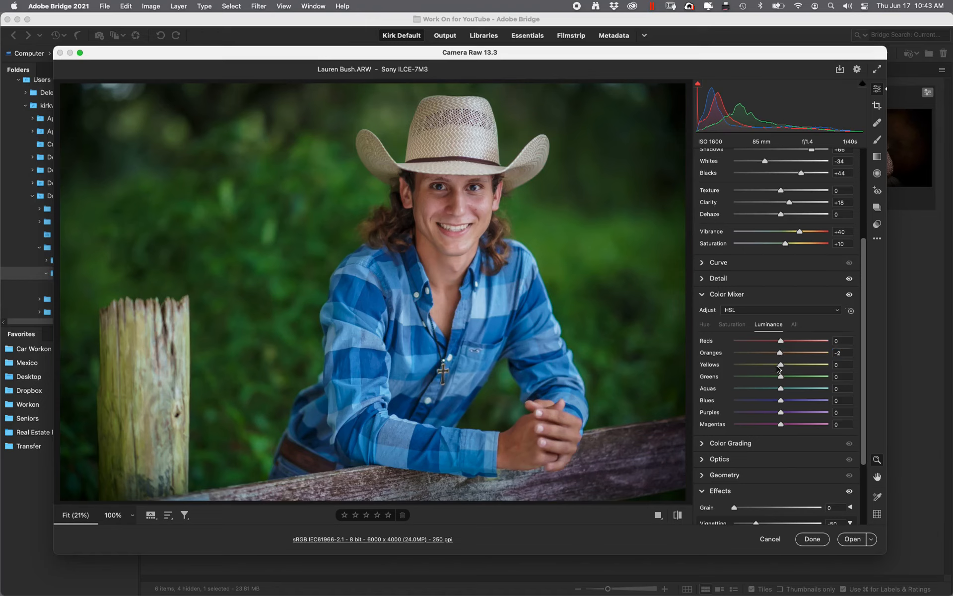
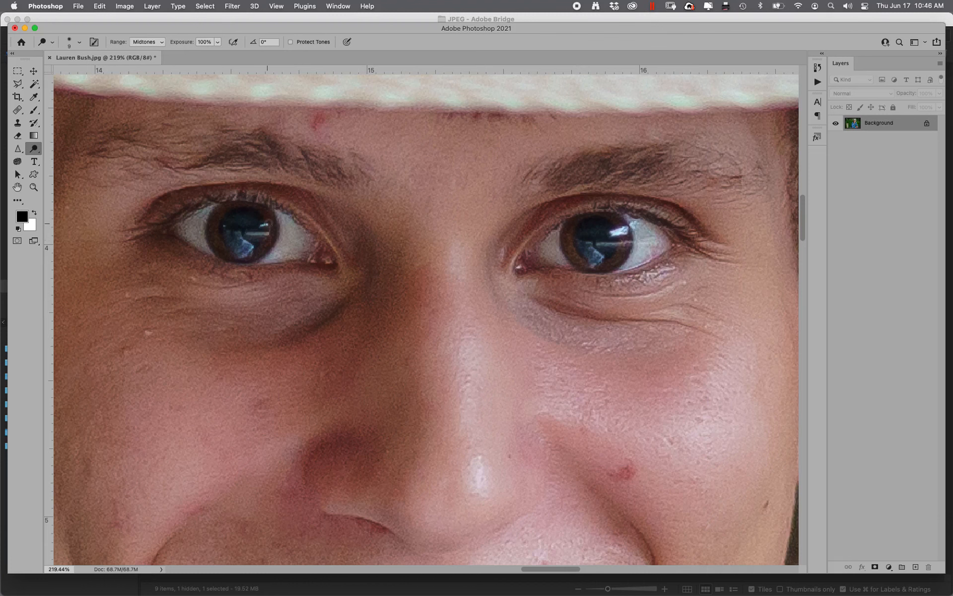
Clone the catchlight from the subject's left eye onto the right eye with a smaller, more opaque Clone Stamp brush.
{"action": "left_click", "coordinate": [17, 123]}
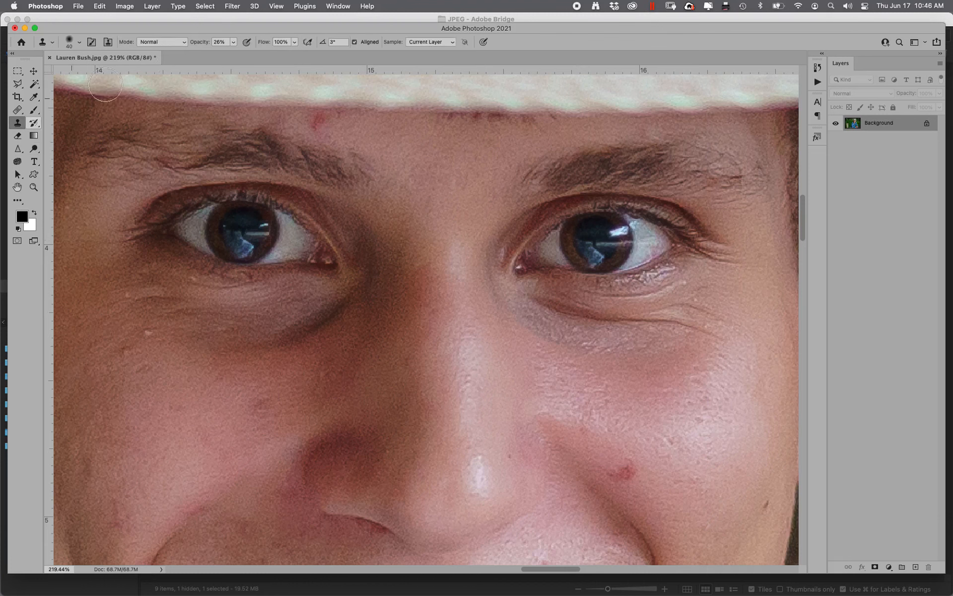
{"action": "left_click_drag", "start_coordinate": [202, 44], "coordinate": [297, 43]}
{"action": "key", "text": "bracketleft"}
{"action": "key", "text": "bracketleft"}
{"action": "key", "text": "bracketleft"}
{"action": "key", "text": "bracketleft"}
{"action": "key", "text": "bracketleft"}
{"action": "key", "text": "bracketleft"}
{"action": "left_click", "coordinate": [620, 233], "text": "alt"}
{"action": "left_click_drag", "start_coordinate": [262, 224], "coordinate": [265, 225]}
Paint both pupils solid black over the bluish reflections with a 10 px Brush, sparing the upper catchlights.
{"action": "left_click", "coordinate": [18, 110]}
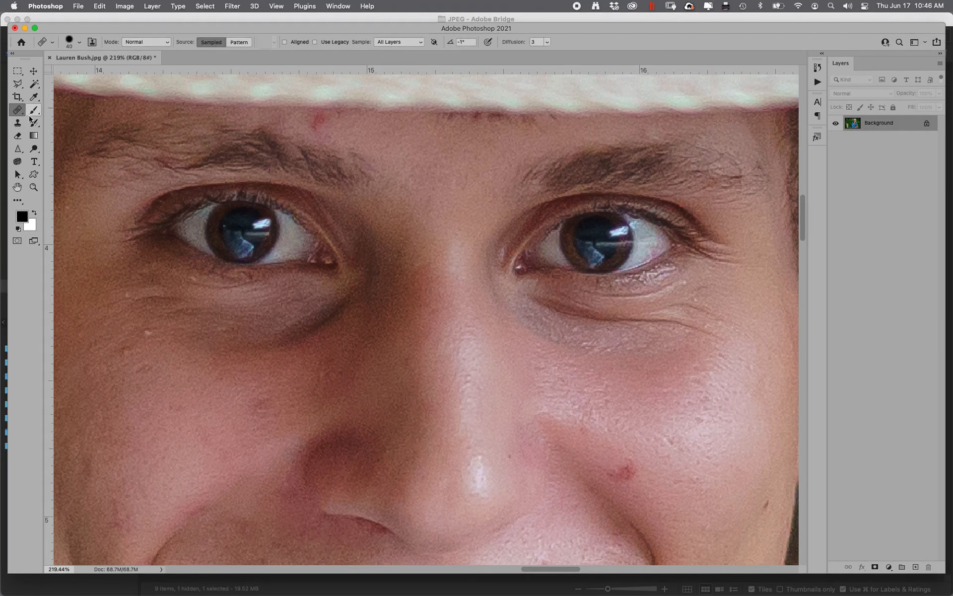
{"action": "left_click", "coordinate": [34, 109]}
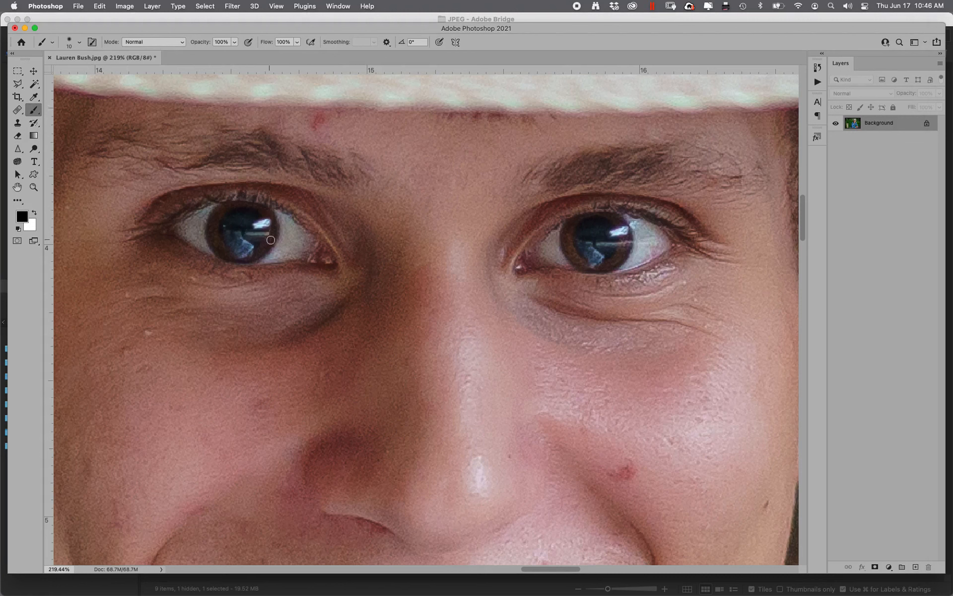
{"action": "mouse_move", "coordinate": [251, 237]}
{"action": "left_mouse_down"}
{"action": "mouse_move", "coordinate": [236, 218]}
{"action": "mouse_move", "coordinate": [250, 217]}
{"action": "mouse_move", "coordinate": [255, 237]}
{"action": "mouse_move", "coordinate": [247, 233]}
{"action": "left_mouse_up"}
{"action": "mouse_move", "coordinate": [590, 239]}
{"action": "left_mouse_down"}
{"action": "mouse_move", "coordinate": [593, 224]}
{"action": "mouse_move", "coordinate": [584, 232]}
{"action": "mouse_move", "coordinate": [608, 251]}
{"action": "mouse_move", "coordinate": [616, 243]}
{"action": "mouse_move", "coordinate": [605, 228]}
{"action": "mouse_move", "coordinate": [585, 233]}
{"action": "left_mouse_up"}
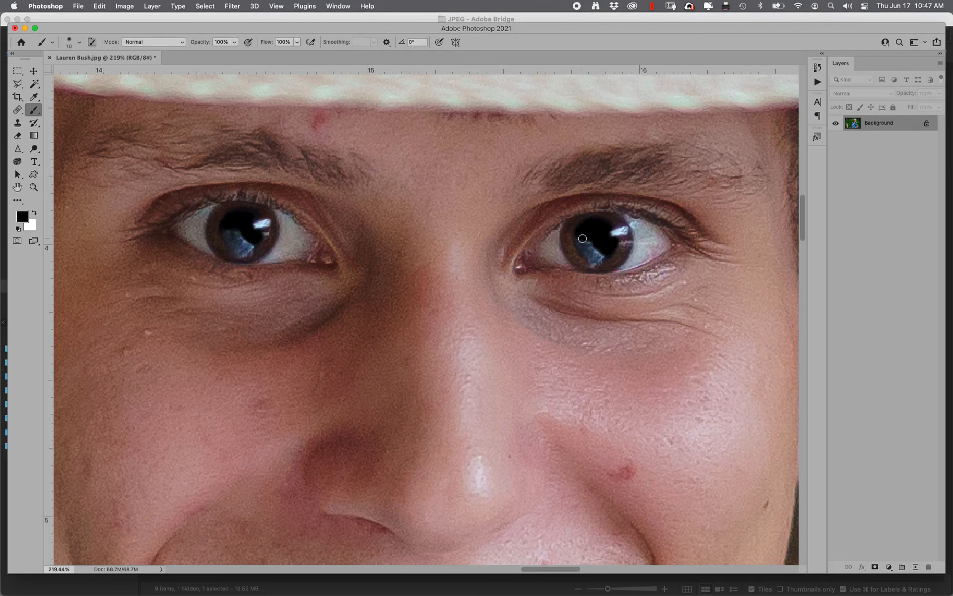
{"action": "mouse_move", "coordinate": [580, 239]}
{"action": "left_mouse_down"}
{"action": "mouse_move", "coordinate": [604, 254]}
{"action": "mouse_move", "coordinate": [595, 245]}
{"action": "left_mouse_up"}
{"action": "left_click_drag", "start_coordinate": [227, 232], "coordinate": [245, 245]}
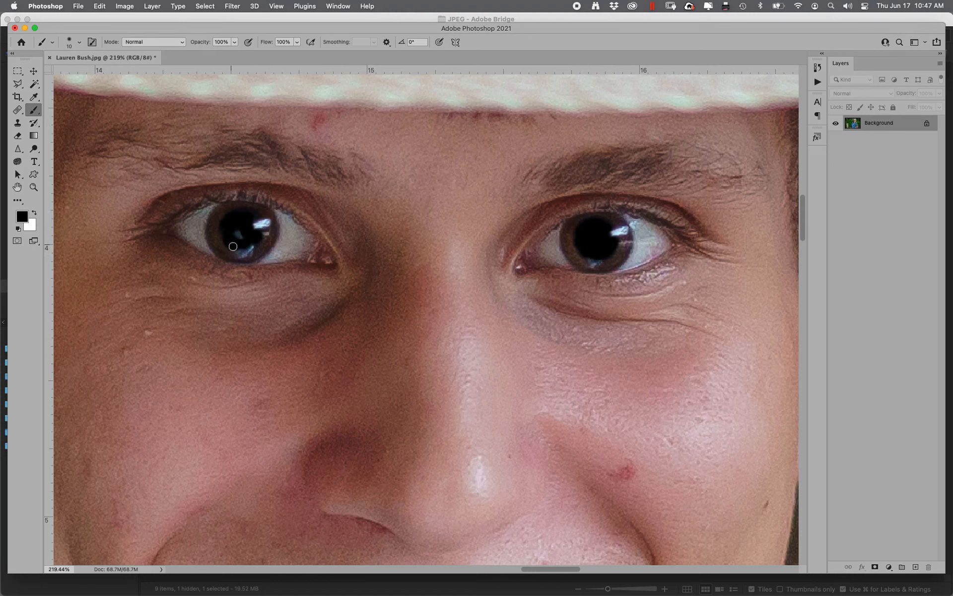
{"action": "mouse_move", "coordinate": [233, 246]}
{"action": "left_mouse_down"}
{"action": "mouse_move", "coordinate": [251, 246]}
{"action": "mouse_move", "coordinate": [238, 235]}
{"action": "left_mouse_up"}
Brighten the lower part of both irises with the Dodge tool on Midtones at 100% exposure.
{"action": "left_click", "coordinate": [34, 149]}
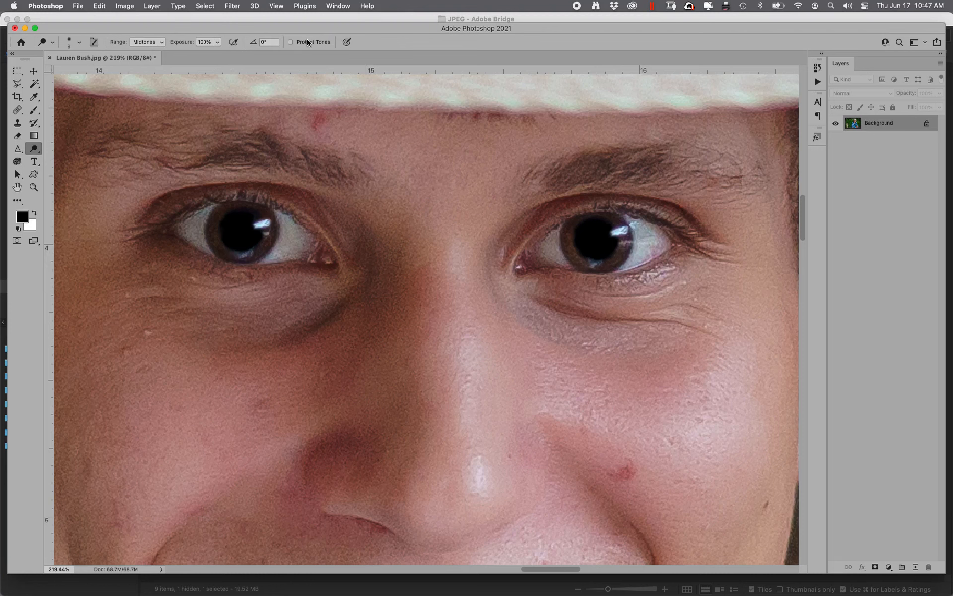
{"action": "mouse_move", "coordinate": [217, 233]}
{"action": "left_mouse_down"}
{"action": "mouse_move", "coordinate": [234, 254]}
{"action": "mouse_move", "coordinate": [218, 240]}
{"action": "mouse_move", "coordinate": [269, 255]}
{"action": "left_mouse_up"}
{"action": "mouse_move", "coordinate": [573, 246]}
{"action": "left_mouse_down"}
{"action": "mouse_move", "coordinate": [586, 264]}
{"action": "mouse_move", "coordinate": [571, 248]}
{"action": "mouse_move", "coordinate": [613, 263]}
{"action": "left_mouse_up"}
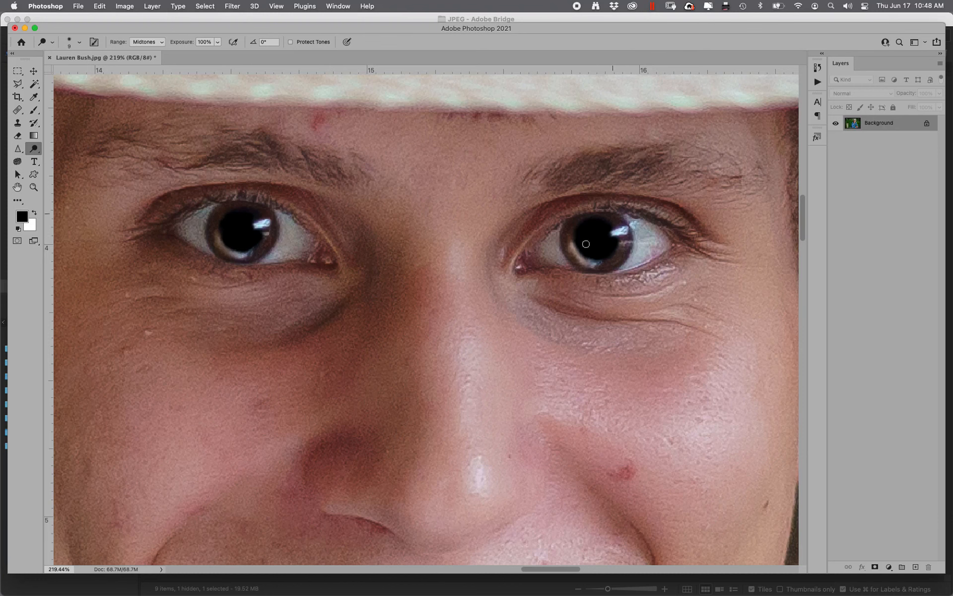
{"action": "key", "text": "bracketright"}
{"action": "key", "text": "bracketright"}
Darken the irises with the Burn tool on Highlights at 30% exposure, using a brush reduced to 9 px.
{"action": "right_click", "coordinate": [34, 149]}
{"action": "left_click", "coordinate": [49, 157]}
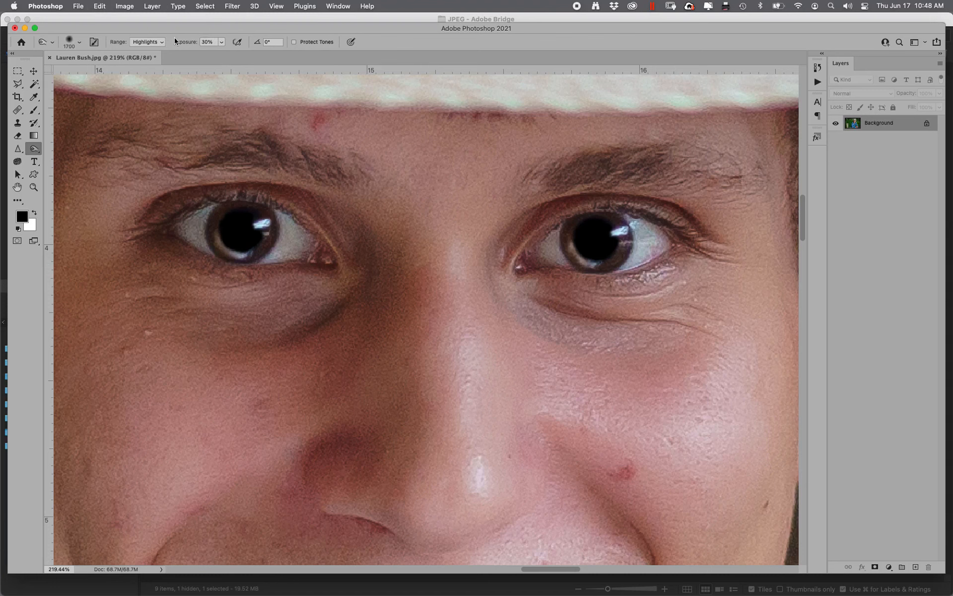
{"action": "key", "text": "bracketleft"}
{"action": "key", "text": "bracketleft"}
{"action": "key", "text": "bracketleft"}
{"action": "key", "text": "bracketleft"}
{"action": "key", "text": "bracketleft"}
{"action": "key", "text": "bracketleft"}
{"action": "key", "text": "bracketleft"}
{"action": "key", "text": "bracketleft"}
{"action": "key", "text": "bracketleft"}
{"action": "key", "text": "bracketleft"}
{"action": "key", "text": "bracketleft"}
{"action": "key", "text": "bracketleft"}
{"action": "key", "text": "bracketleft"}
{"action": "key", "text": "bracketleft"}
{"action": "key", "text": "bracketleft"}
{"action": "key", "text": "bracketleft"}
{"action": "key", "text": "bracketleft"}
{"action": "key", "text": "bracketleft"}
{"action": "key", "text": "bracketleft"}
{"action": "key", "text": "bracketleft"}
{"action": "key", "text": "bracketleft"}
{"action": "key", "text": "bracketleft"}
{"action": "key", "text": "bracketleft"}
{"action": "key", "text": "bracketleft"}
{"action": "key", "text": "bracketleft"}
{"action": "key", "text": "bracketleft"}
{"action": "key", "text": "bracketleft"}
{"action": "key", "text": "bracketleft"}
{"action": "key", "text": "bracketleft"}
Remove the red blemish on the forehead below the hat brim with the Healing Brush reduced to 9 px.
{"action": "mouse_move", "coordinate": [952, 244]}
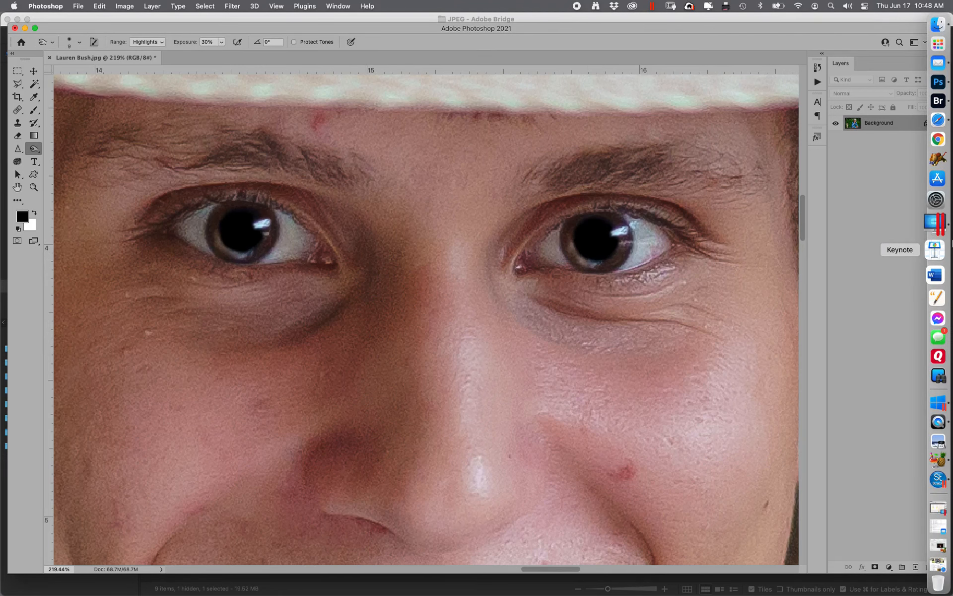
{"action": "key", "text": "super+0"}
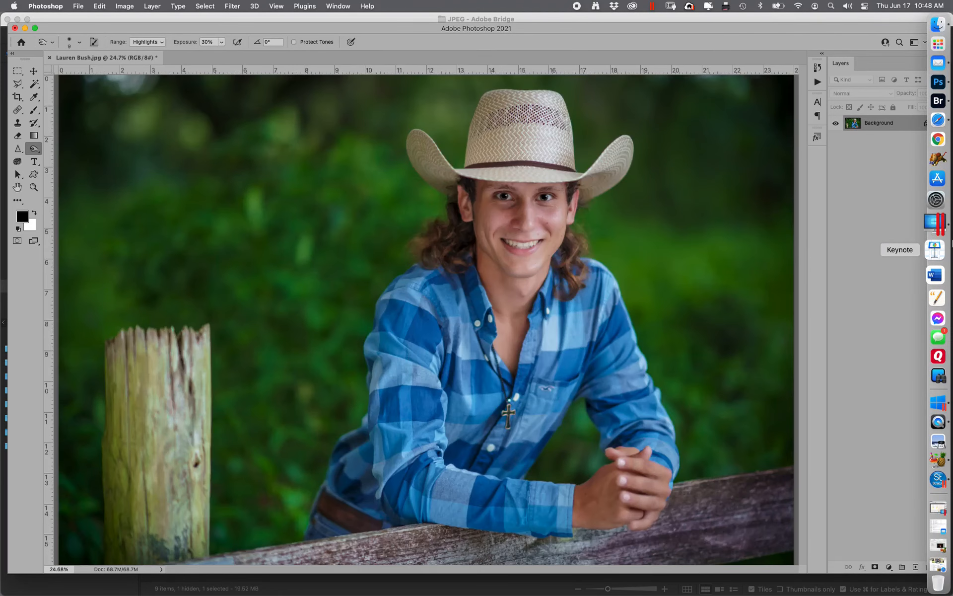
{"action": "left_click", "coordinate": [33, 188]}
{"action": "left_click_drag", "start_coordinate": [468, 175], "coordinate": [593, 226]}
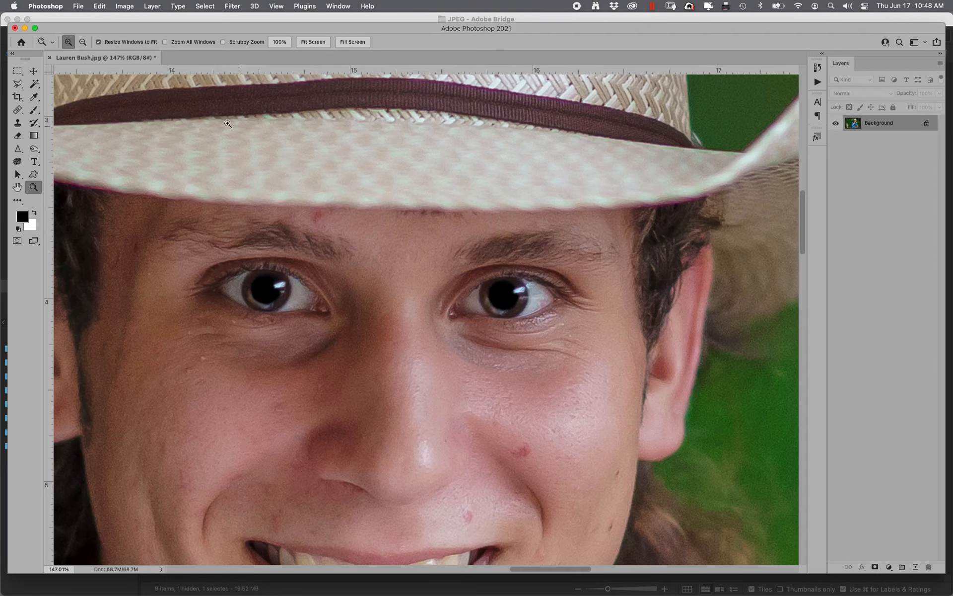
{"action": "left_click", "coordinate": [17, 110]}
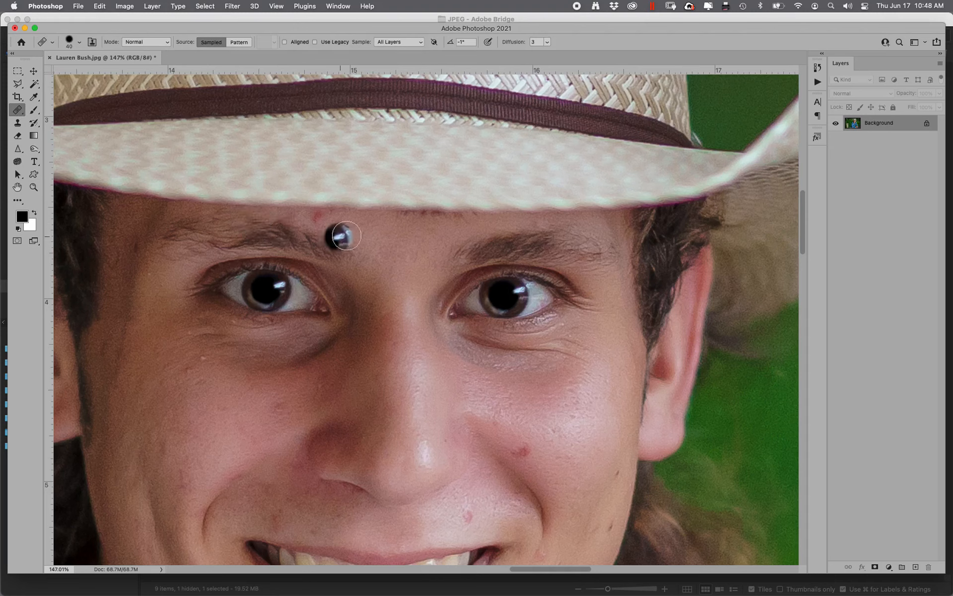
{"action": "key", "text": "bracketleft"}
{"action": "key", "text": "bracketleft"}
{"action": "key", "text": "bracketleft"}
{"action": "key", "text": "bracketleft"}
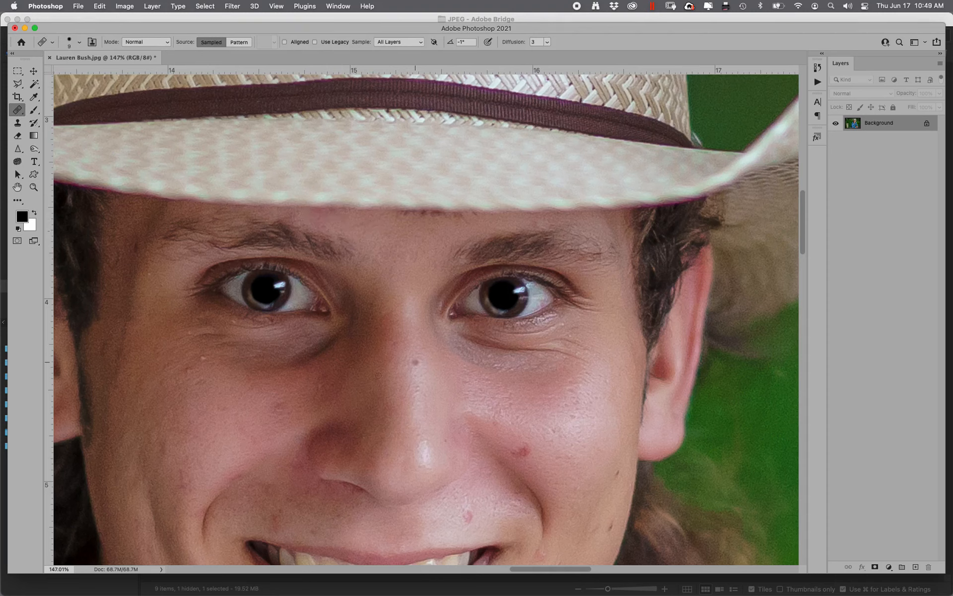
Heal the small bumps and marks beneath the outer corner of the subject's right eye with a 20 px Healing Brush.
{"action": "key", "text": "bracketright"}
{"action": "key", "text": "bracketright"}
{"action": "left_click", "coordinate": [174, 397], "text": "alt"}
{"action": "left_click_drag", "start_coordinate": [188, 337], "coordinate": [208, 338]}
{"action": "mouse_move", "coordinate": [212, 337]}
{"action": "left_mouse_down"}
{"action": "mouse_move", "coordinate": [199, 339]}
{"action": "mouse_move", "coordinate": [208, 348]}
{"action": "mouse_move", "coordinate": [185, 321]}
{"action": "left_mouse_up"}
{"action": "left_click", "coordinate": [224, 377], "text": "alt"}
Heal the red spots on the subject's left cheek and above the upper lip using nearby clean skin.
{"action": "left_click", "coordinate": [506, 425], "text": "alt"}
{"action": "left_click_drag", "start_coordinate": [516, 455], "coordinate": [525, 452]}
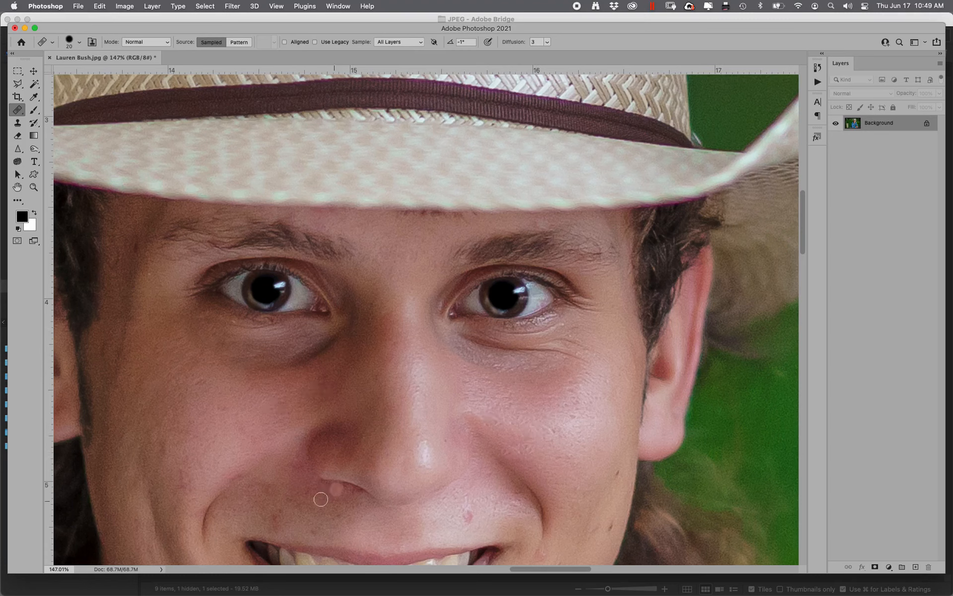
{"action": "left_click", "coordinate": [427, 525], "text": "alt"}
{"action": "left_click_drag", "start_coordinate": [468, 522], "coordinate": [464, 513]}
Heal the remaining small blemishes on the subject's right cheek, above the mouth corner and on the forehead.
{"action": "left_click", "coordinate": [182, 410], "text": "alt"}
{"action": "left_click", "coordinate": [202, 411]}
{"action": "left_click", "coordinate": [269, 488]}
{"action": "left_click", "coordinate": [289, 503], "text": "alt"}
{"action": "left_click", "coordinate": [277, 517]}
{"action": "left_click", "coordinate": [264, 521]}
{"action": "left_click_drag", "start_coordinate": [288, 527], "coordinate": [295, 526]}
{"action": "left_click", "coordinate": [580, 208]}
Heal the dark circle under the subject's right eye with a 35 px Healing Brush sampled from the cheek.
{"action": "key", "text": "bracketright"}
{"action": "key", "text": "bracketright"}
{"action": "key", "text": "bracketright"}
{"action": "left_click", "coordinate": [303, 398], "text": "alt"}
{"action": "mouse_move", "coordinate": [327, 347]}
{"action": "left_mouse_down"}
{"action": "mouse_move", "coordinate": [297, 361]}
{"action": "mouse_move", "coordinate": [315, 349]}
{"action": "mouse_move", "coordinate": [256, 364]}
{"action": "mouse_move", "coordinate": [242, 356]}
{"action": "mouse_move", "coordinate": [281, 347]}
{"action": "mouse_move", "coordinate": [213, 343]}
{"action": "mouse_move", "coordinate": [228, 359]}
{"action": "mouse_move", "coordinate": [274, 368]}
{"action": "mouse_move", "coordinate": [256, 371]}
{"action": "mouse_move", "coordinate": [268, 374]}
{"action": "mouse_move", "coordinate": [310, 368]}
{"action": "mouse_move", "coordinate": [323, 339]}
{"action": "left_mouse_up"}
{"action": "left_click", "coordinate": [500, 428]}
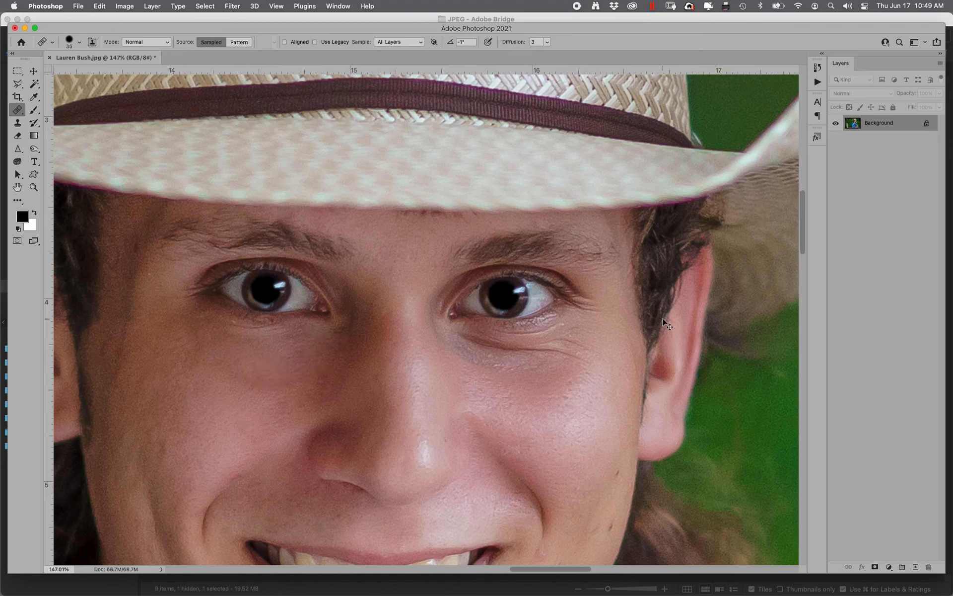
Fade the healing under the subject's right eye to 50% opacity.
{"action": "key", "text": "super+shift+f"}
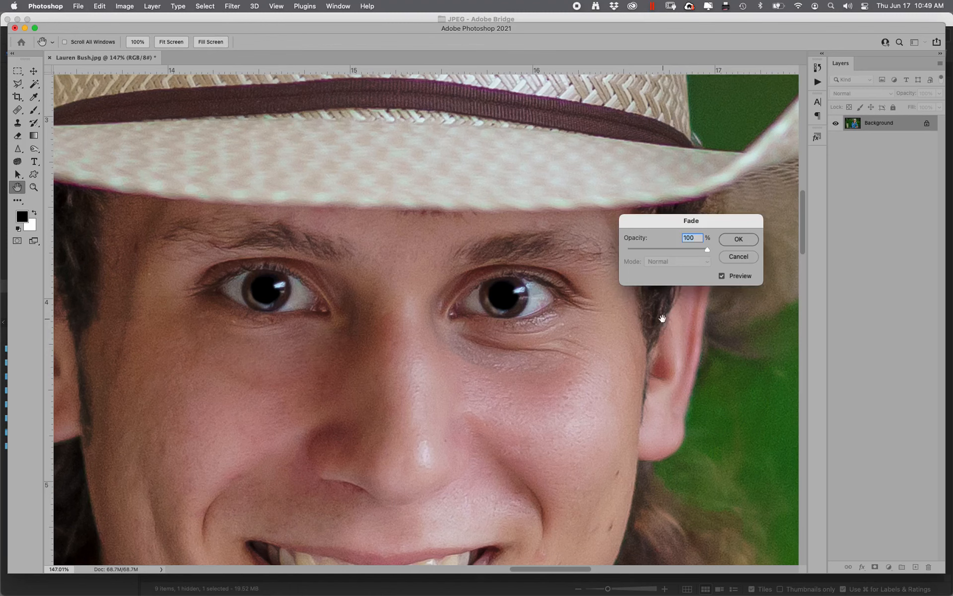
{"action": "mouse_move", "coordinate": [707, 249]}
{"action": "left_mouse_down"}
{"action": "mouse_move", "coordinate": [569, 261]}
{"action": "mouse_move", "coordinate": [570, 285]}
{"action": "left_mouse_up"}
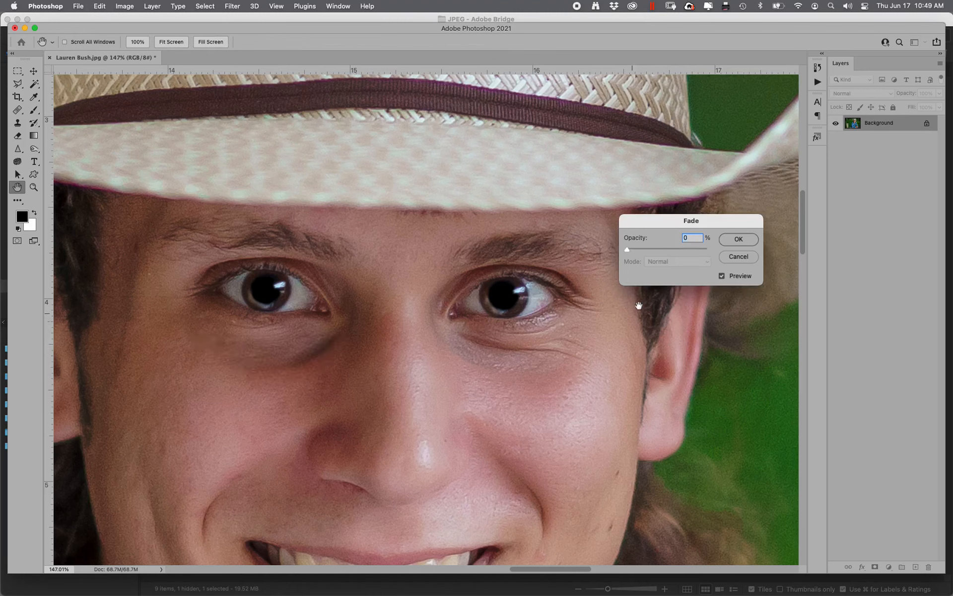
{"action": "left_click_drag", "start_coordinate": [651, 249], "coordinate": [665, 248]}
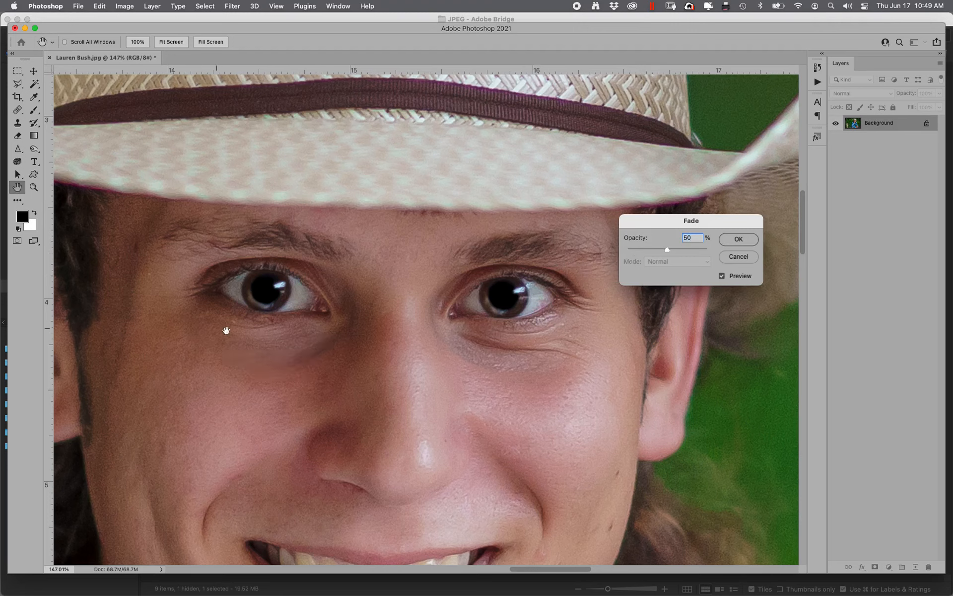
{"action": "left_click", "coordinate": [739, 239]}
Heal the creases under the subject's left eye with skin sampled from the cheek and fade the result to 56% opacity.
{"action": "key", "text": "j"}
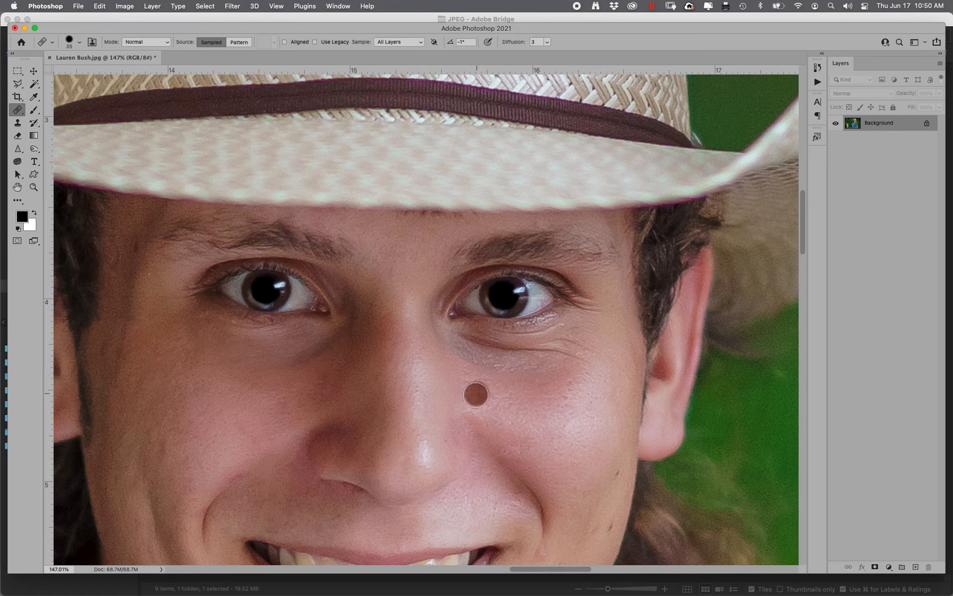
{"action": "left_click", "coordinate": [456, 381], "text": "alt"}
{"action": "mouse_move", "coordinate": [468, 342]}
{"action": "left_mouse_down"}
{"action": "mouse_move", "coordinate": [487, 354]}
{"action": "mouse_move", "coordinate": [460, 345]}
{"action": "mouse_move", "coordinate": [547, 359]}
{"action": "mouse_move", "coordinate": [496, 368]}
{"action": "mouse_move", "coordinate": [580, 356]}
{"action": "mouse_move", "coordinate": [540, 343]}
{"action": "mouse_move", "coordinate": [553, 336]}
{"action": "mouse_move", "coordinate": [483, 339]}
{"action": "mouse_move", "coordinate": [559, 342]}
{"action": "mouse_move", "coordinate": [567, 381]}
{"action": "mouse_move", "coordinate": [561, 362]}
{"action": "left_mouse_up"}
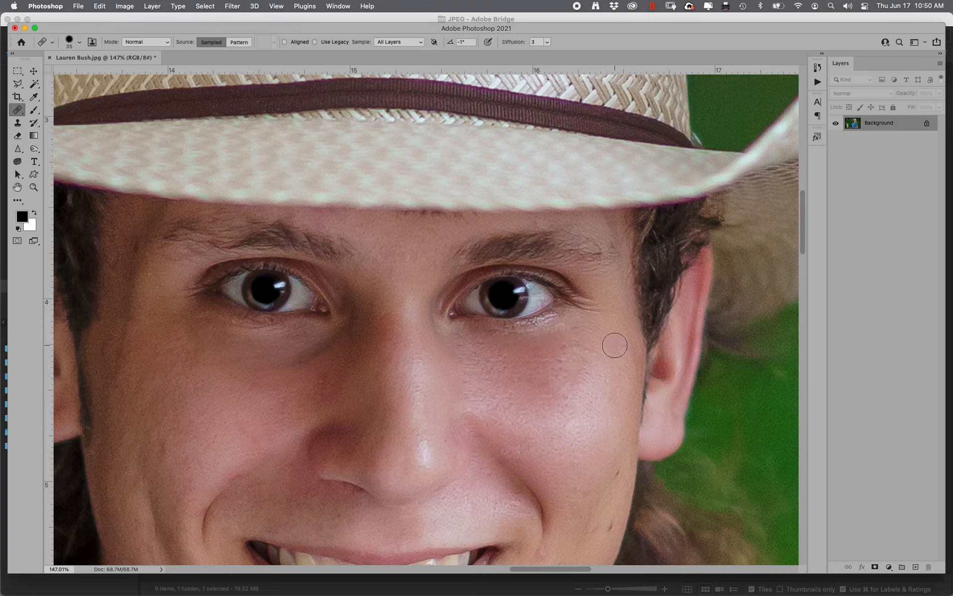
{"action": "key", "text": "shift+super+f"}
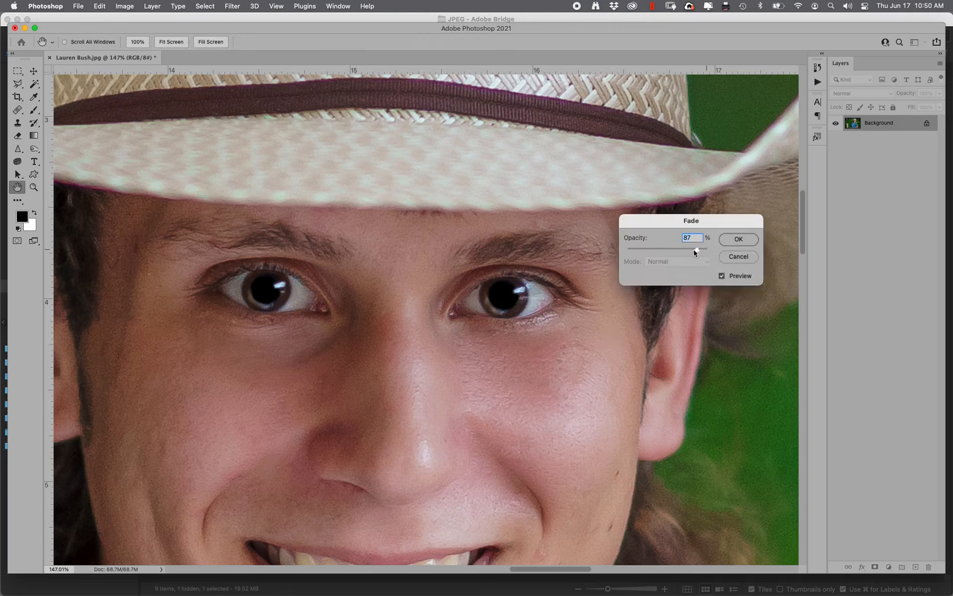
{"action": "left_click_drag", "start_coordinate": [674, 250], "coordinate": [672, 251]}
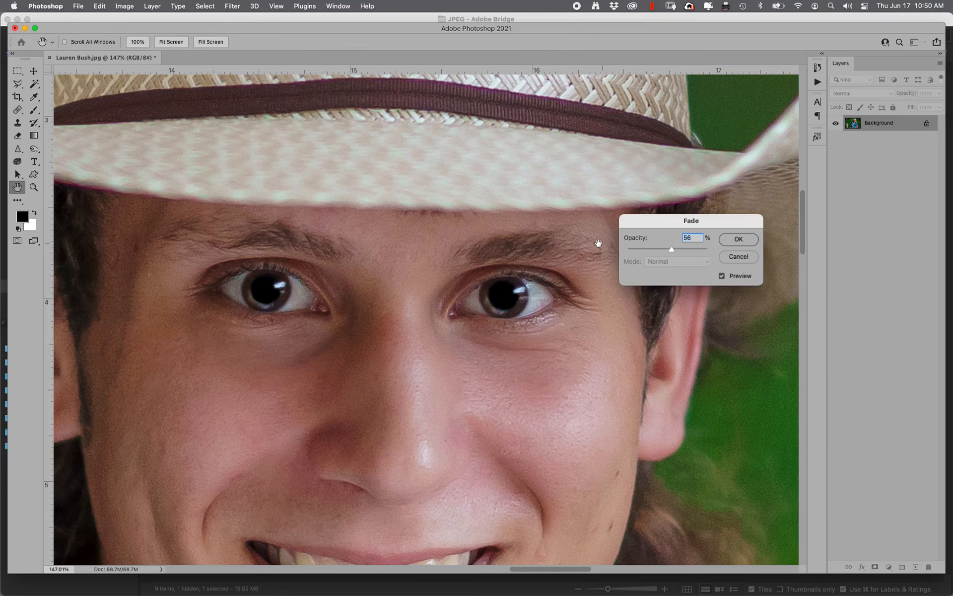
{"action": "left_click", "coordinate": [739, 239]}
Heal the moles and small spots on the subject's left cheek and jaw with a 15 px Healing Brush sampled from nearby skin.
{"action": "key", "text": "j"}
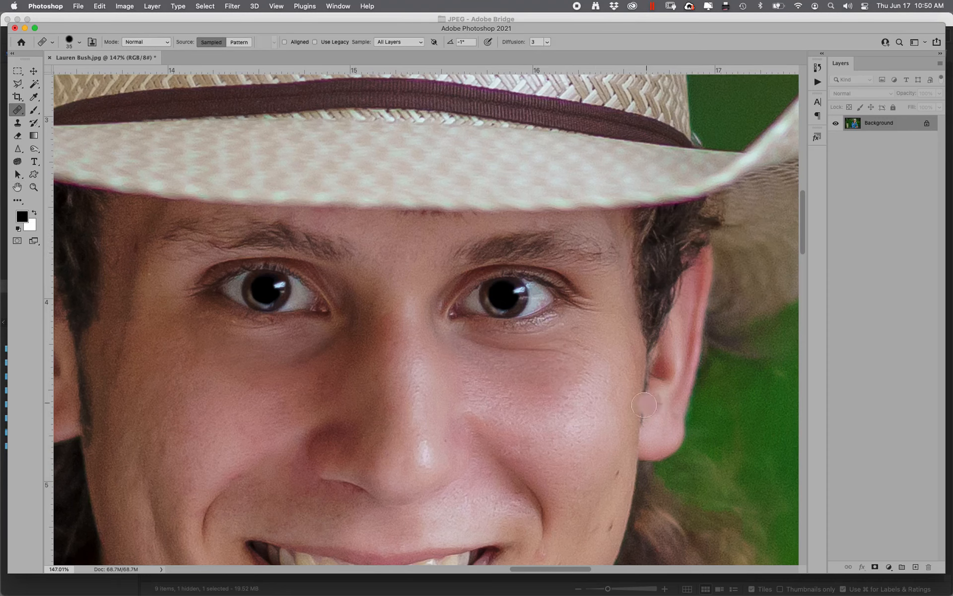
{"action": "left_click_drag", "start_coordinate": [505, 449], "coordinate": [494, 313]}
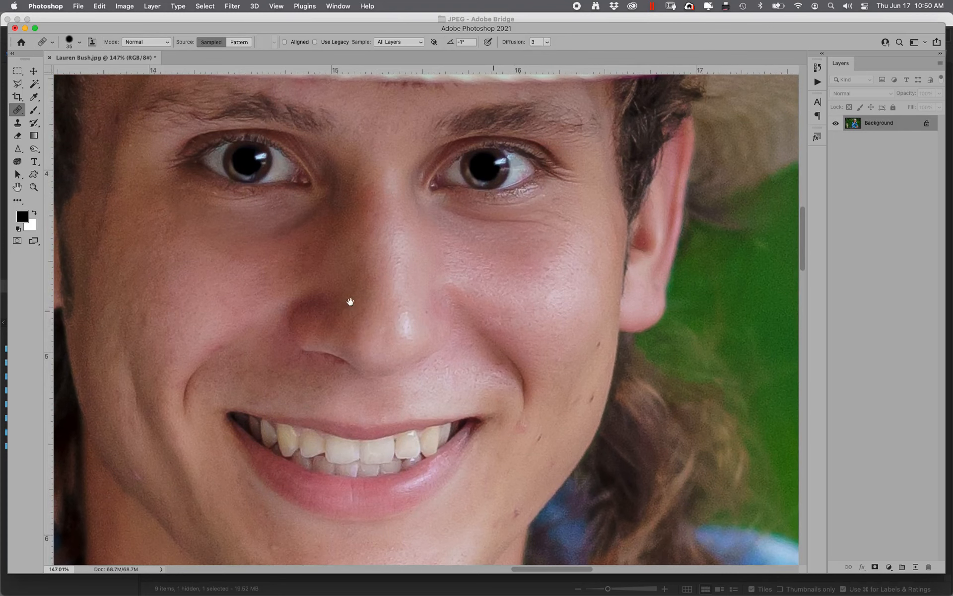
{"action": "key", "text": "bracketleft"}
{"action": "key", "text": "bracketleft"}
{"action": "left_click", "coordinate": [599, 329], "text": "alt"}
{"action": "left_click_drag", "start_coordinate": [595, 352], "coordinate": [602, 338]}
{"action": "left_click", "coordinate": [581, 356], "text": "alt"}
{"action": "left_click_drag", "start_coordinate": [590, 405], "coordinate": [593, 396]}
{"action": "left_click", "coordinate": [545, 424], "text": "alt"}
{"action": "left_click", "coordinate": [539, 438]}
{"action": "left_click_drag", "start_coordinate": [515, 518], "coordinate": [522, 507]}
Heal the small marks above the upper lip with skin sampled from beside them.
{"action": "scroll", "coordinate": [498, 517], "scroll_direction": "down", "scroll_amount": 5}
{"action": "scroll", "coordinate": [447, 447], "scroll_direction": "left", "scroll_amount": 4}
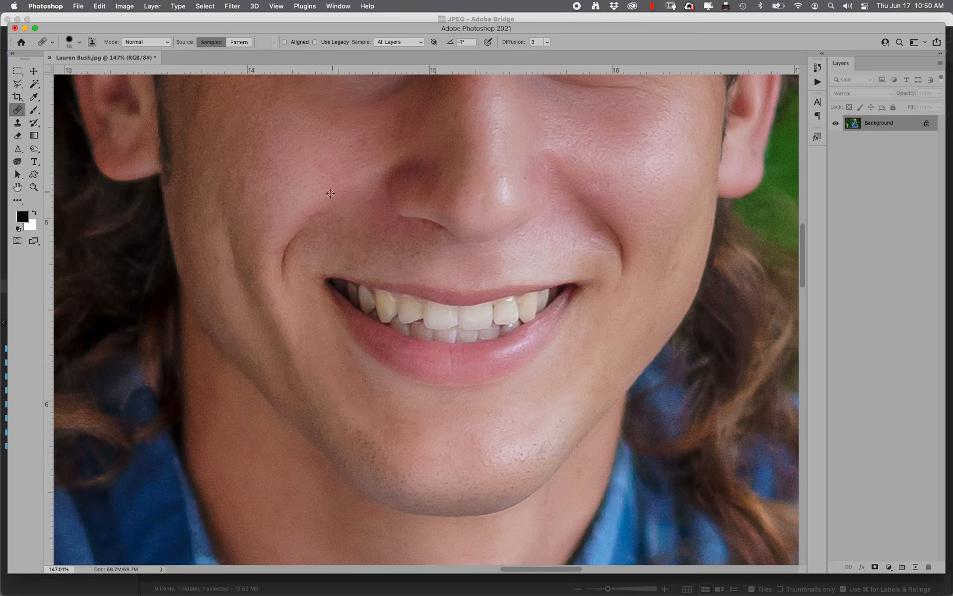
{"action": "left_click", "coordinate": [375, 249], "text": "alt"}
{"action": "mouse_move", "coordinate": [427, 253]}
{"action": "left_mouse_down"}
{"action": "mouse_move", "coordinate": [414, 252]}
{"action": "mouse_move", "coordinate": [433, 234]}
{"action": "left_mouse_up"}
{"action": "left_click_drag", "start_coordinate": [684, 269], "coordinate": [614, 416]}
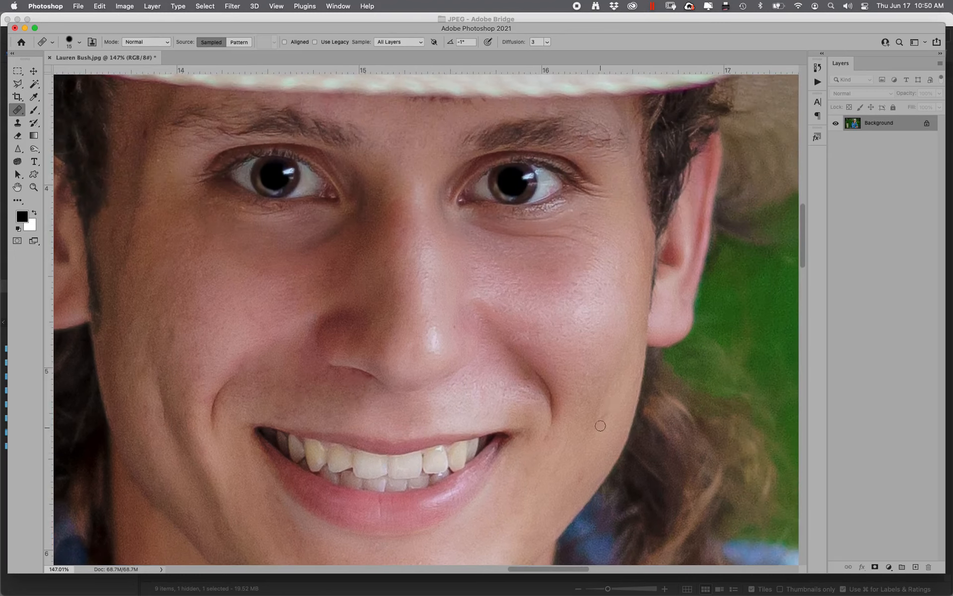
{"action": "mouse_move", "coordinate": [515, 284]}
{"action": "left_mouse_down"}
{"action": "mouse_move", "coordinate": [500, 419]}
{"action": "mouse_move", "coordinate": [537, 177]}
{"action": "left_mouse_up"}
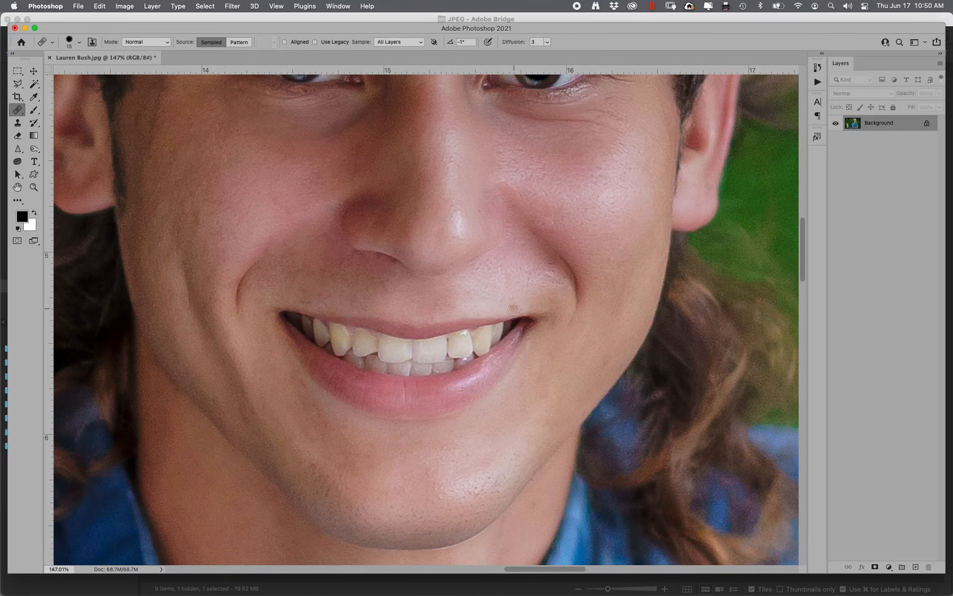
{"action": "left_click_drag", "start_coordinate": [316, 412], "coordinate": [344, 419]}
Start a Hue/Saturation adjustment on the Yellows range and sample a yellowish tooth as its target color.
{"action": "left_click", "coordinate": [125, 6]}
{"action": "mouse_move", "coordinate": [153, 19]}
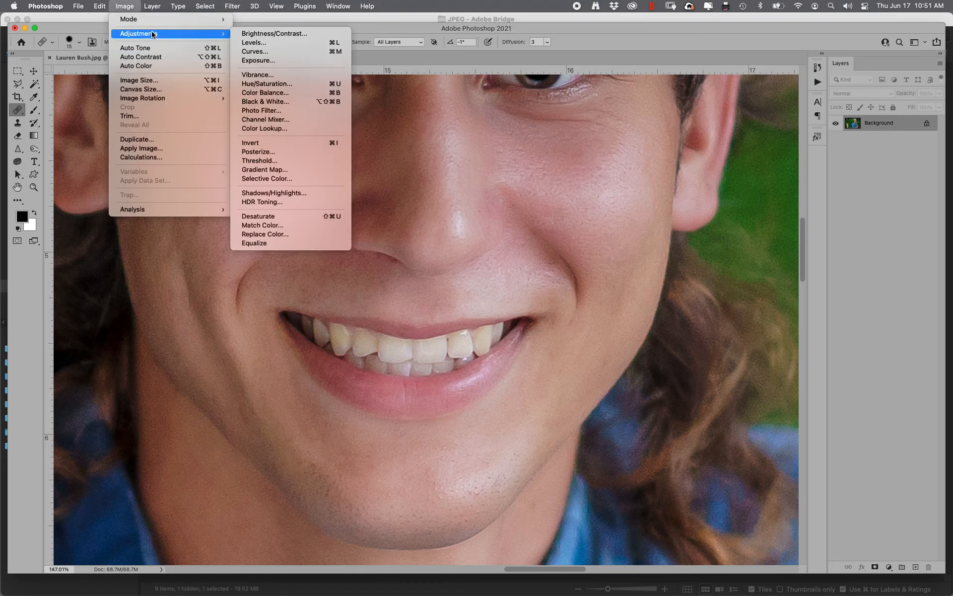
{"action": "left_click", "coordinate": [304, 84]}
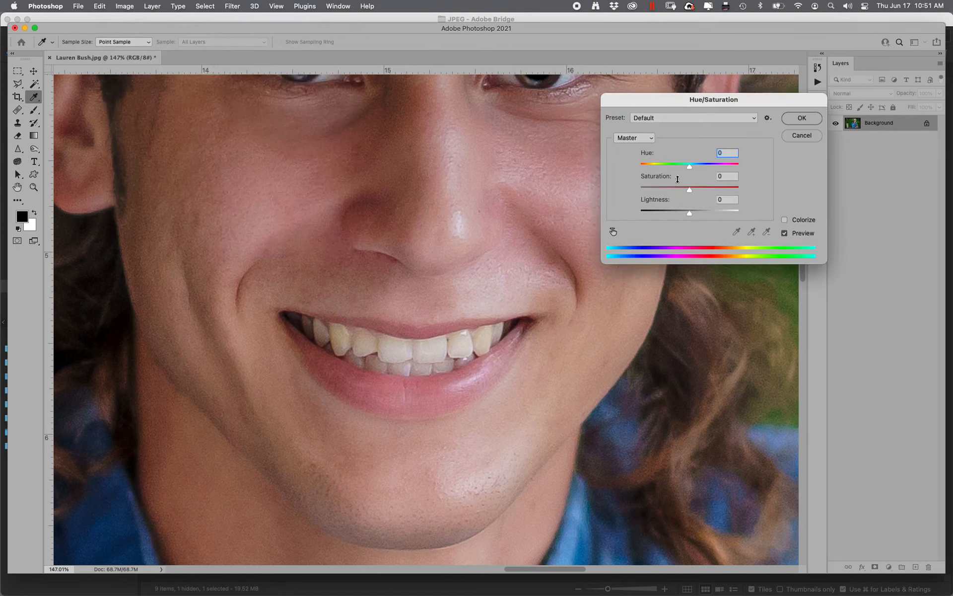
{"action": "left_click", "coordinate": [634, 142]}
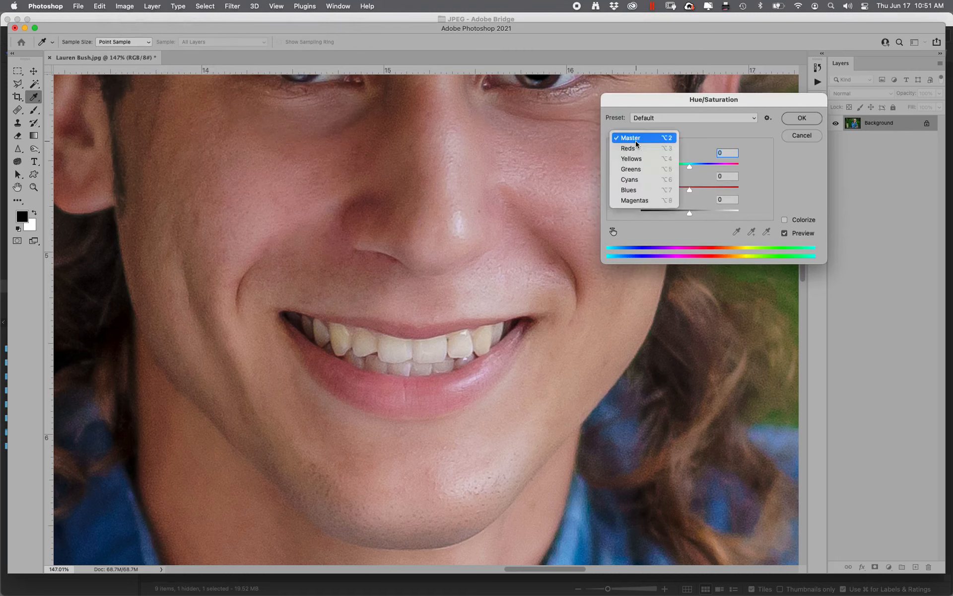
{"action": "left_click", "coordinate": [632, 163]}
{"action": "left_click", "coordinate": [368, 347]}
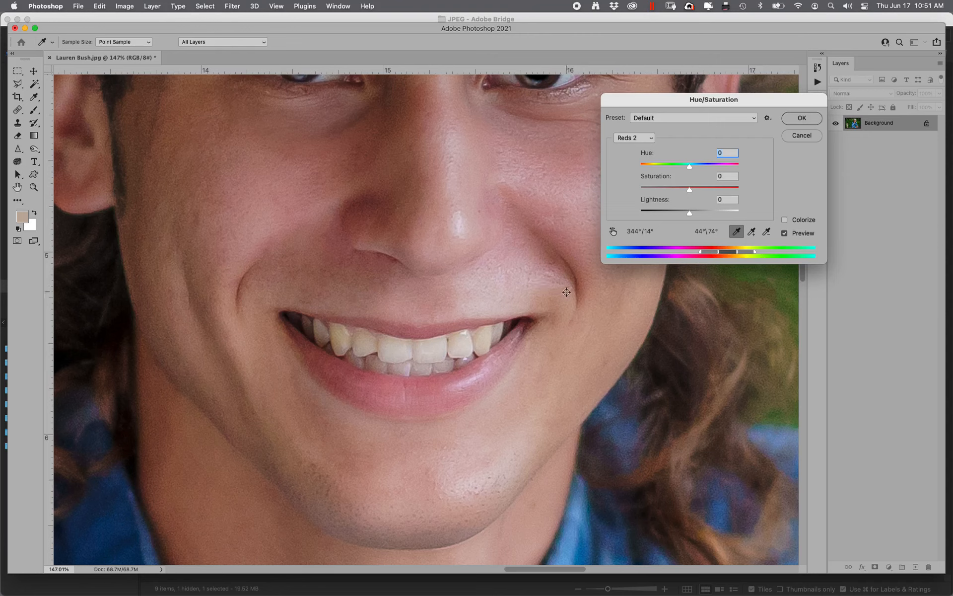
Set the sampled range's saturation to -100 and lightness to +24, and apply the Hue/Saturation adjustment.
{"action": "left_click_drag", "start_coordinate": [691, 192], "coordinate": [640, 190]}
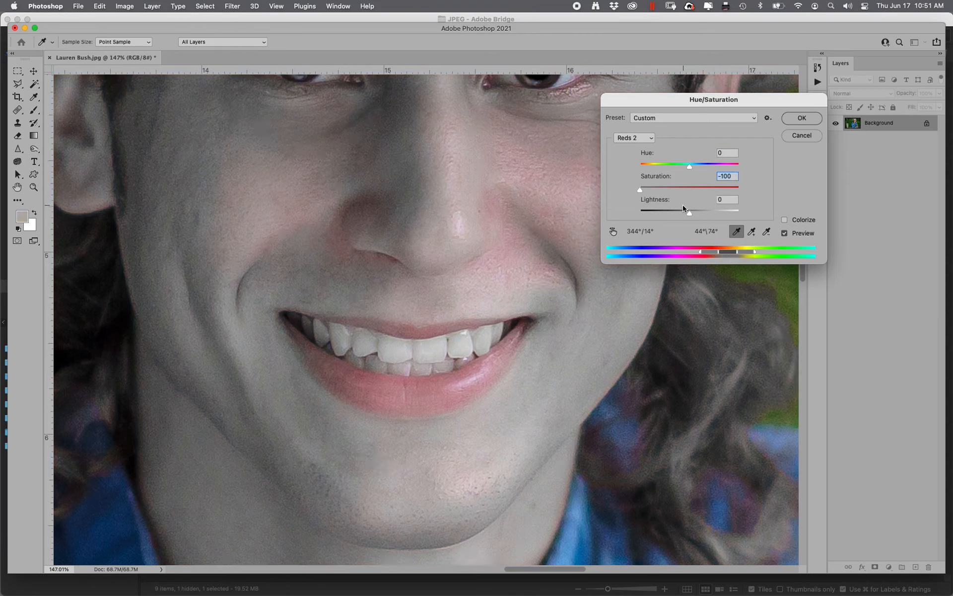
{"action": "left_click_drag", "start_coordinate": [691, 214], "coordinate": [702, 214]}
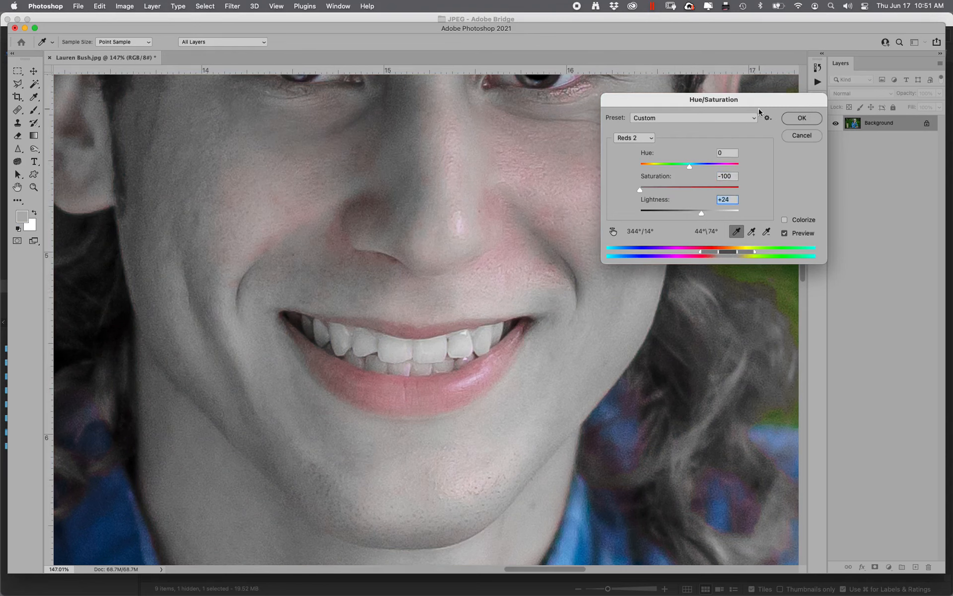
{"action": "left_click", "coordinate": [801, 120]}
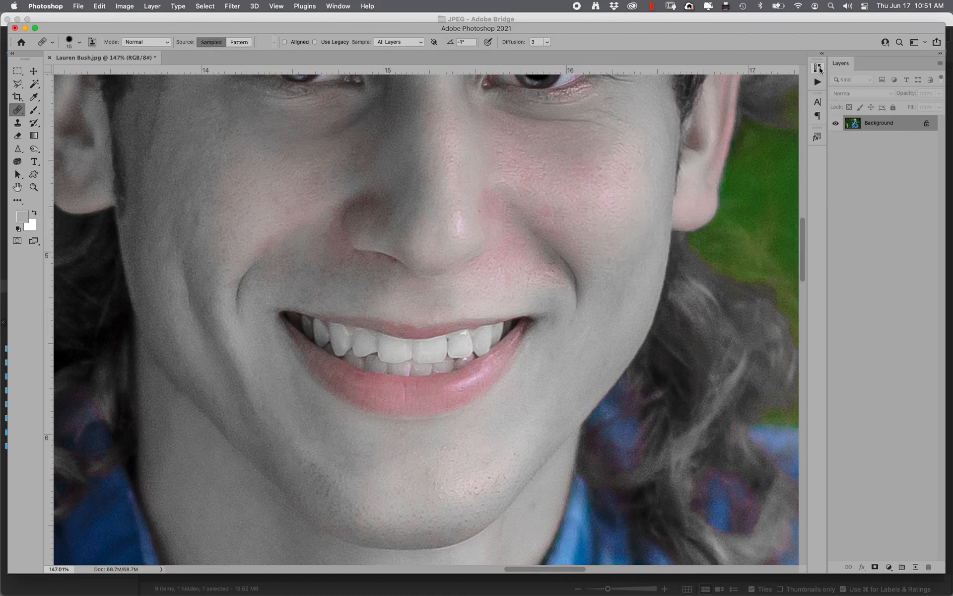
Save the desaturated state as a snapshot for the History Brush source and return to the state before Hue/Saturation.
{"action": "left_click", "coordinate": [817, 68]}
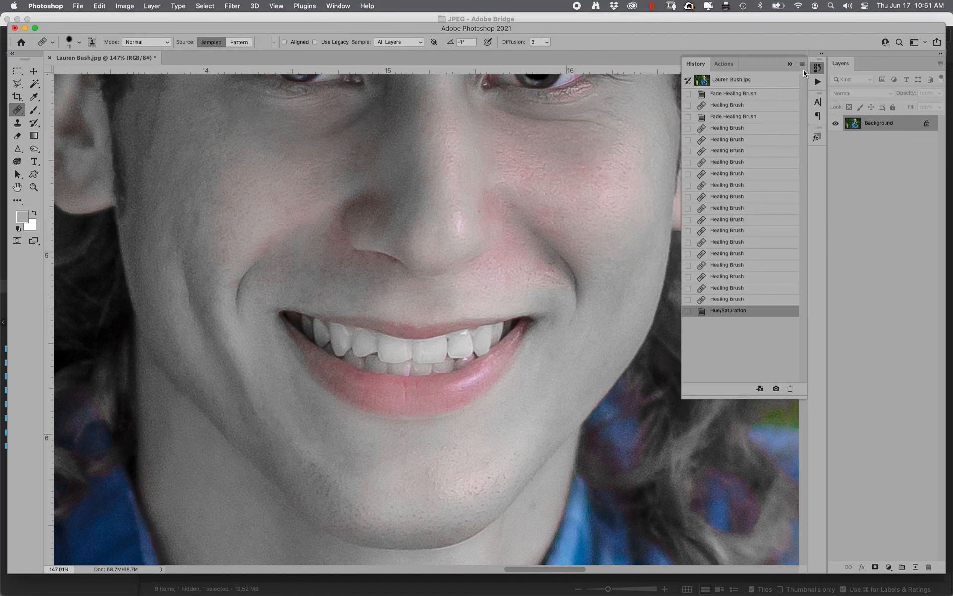
{"action": "left_click", "coordinate": [776, 389]}
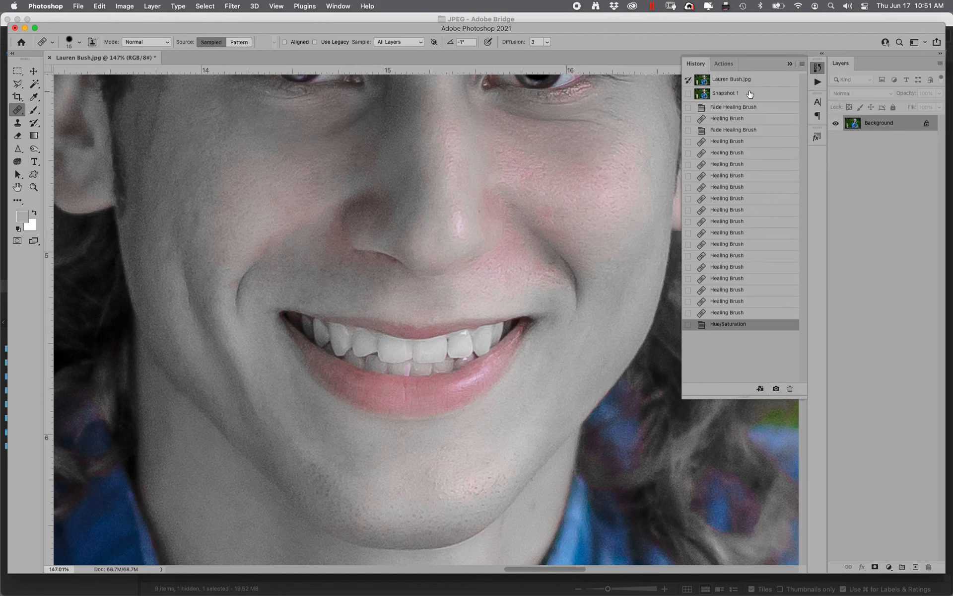
{"action": "left_click", "coordinate": [689, 94]}
{"action": "left_click", "coordinate": [736, 313]}
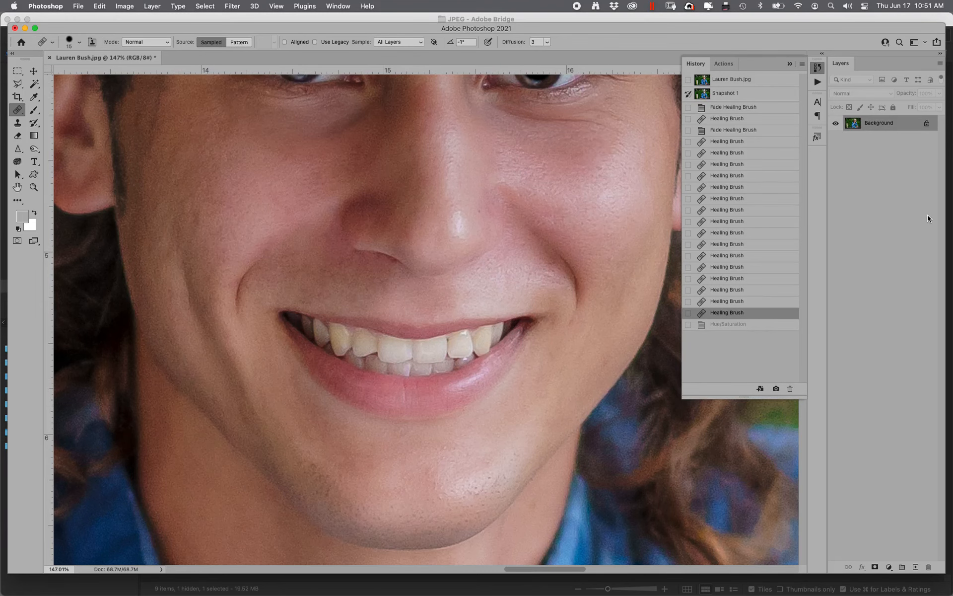
{"action": "left_click", "coordinate": [176, 27]}
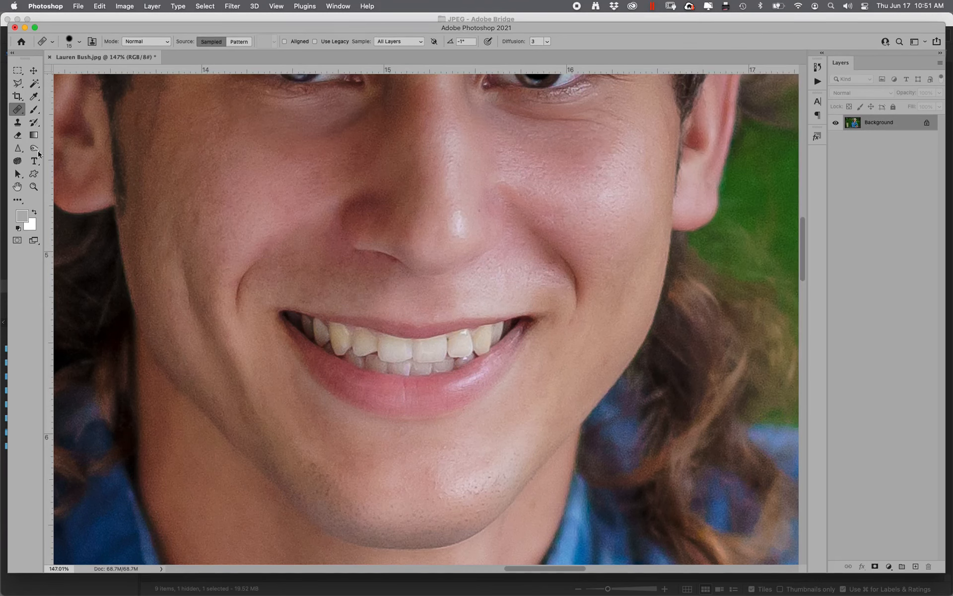
Set up a 40 px History Brush that paints from the desaturated snapshot.
{"action": "left_click", "coordinate": [33, 124]}
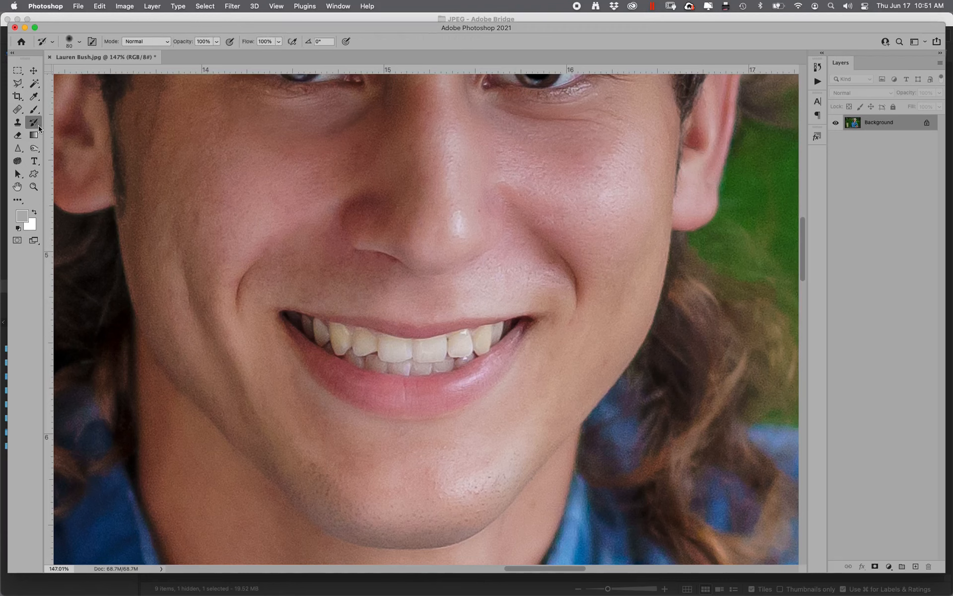
{"action": "key", "text": "bracketleft"}
{"action": "key", "text": "bracketleft"}
{"action": "key", "text": "bracketleft"}
{"action": "key", "text": "bracketleft"}
{"action": "left_click", "coordinate": [818, 67]}
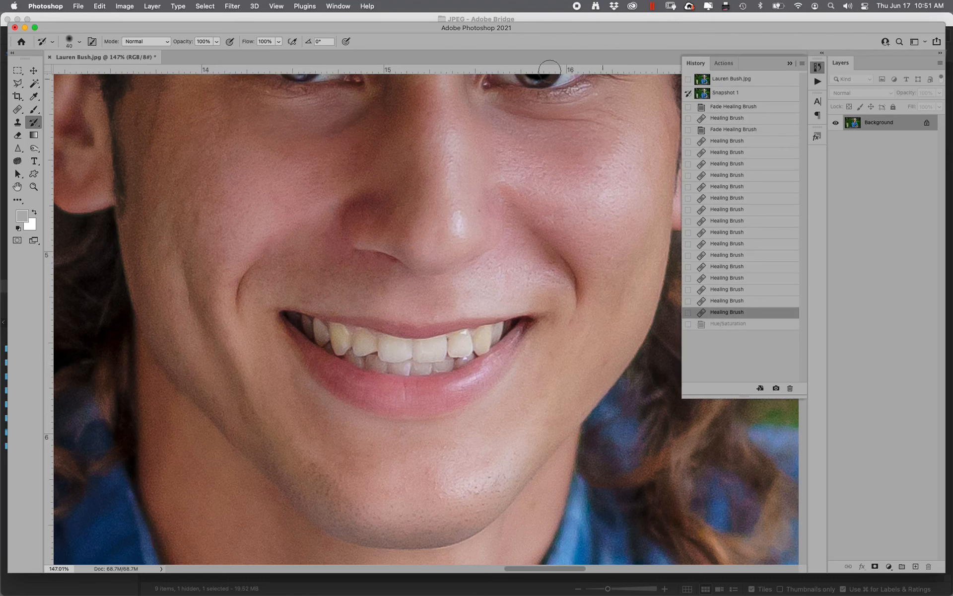
{"action": "left_click", "coordinate": [541, 53]}
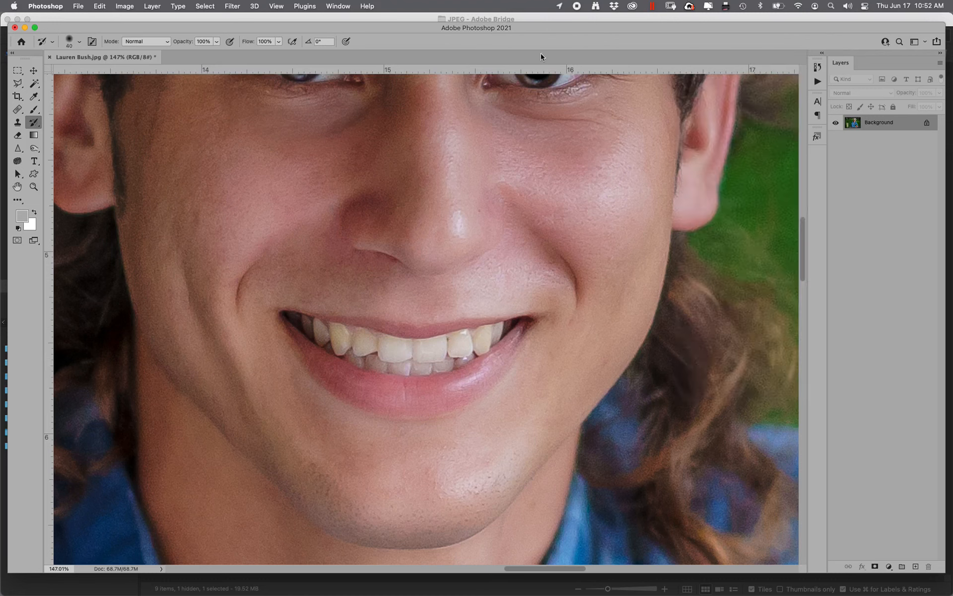
Try whitening the teeth with the History Brush at 100% opacity and undo the strokes.
{"action": "mouse_move", "coordinate": [416, 361]}
{"action": "left_mouse_down"}
{"action": "mouse_move", "coordinate": [304, 328]}
{"action": "mouse_move", "coordinate": [364, 348]}
{"action": "mouse_move", "coordinate": [486, 340]}
{"action": "mouse_move", "coordinate": [441, 363]}
{"action": "mouse_move", "coordinate": [486, 337]}
{"action": "mouse_move", "coordinate": [469, 357]}
{"action": "left_mouse_up"}
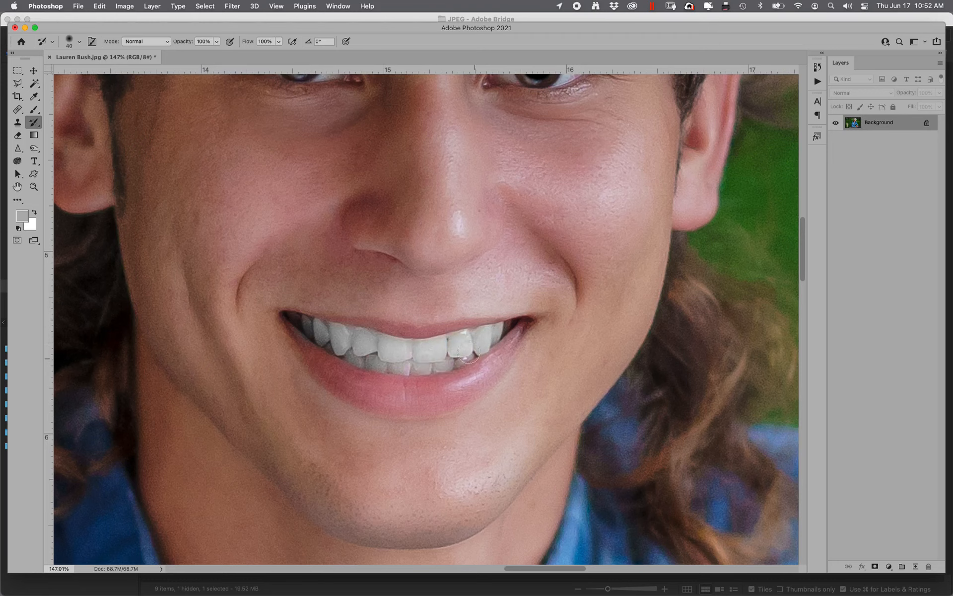
{"action": "left_click", "coordinate": [489, 366]}
{"action": "key", "text": "super+z"}
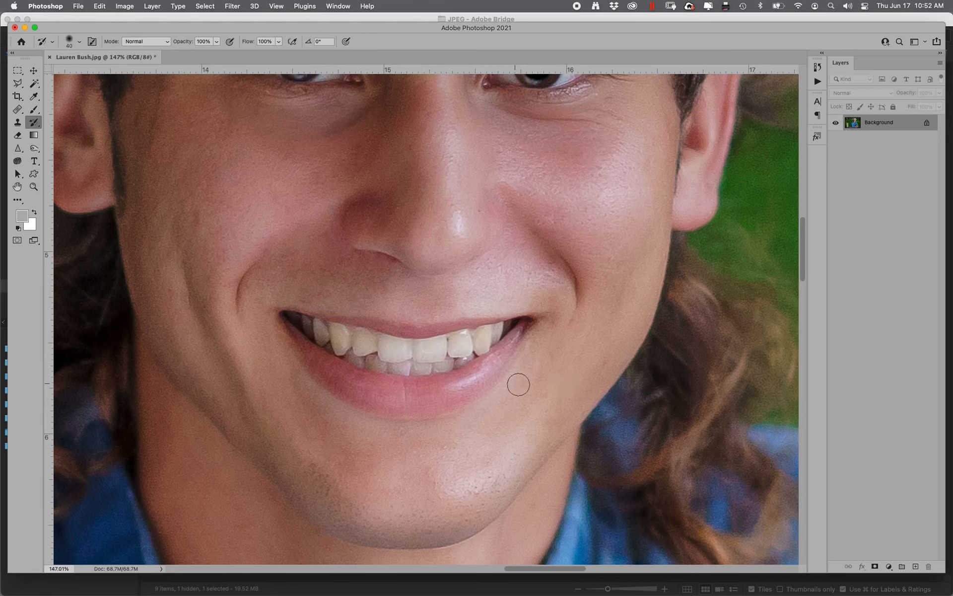
Lower the History Brush opacity to 38% and paint over the teeth to whiten them.
{"action": "left_click_drag", "start_coordinate": [185, 44], "coordinate": [170, 47]}
{"action": "mouse_move", "coordinate": [431, 355]}
{"action": "left_mouse_down"}
{"action": "mouse_move", "coordinate": [376, 357]}
{"action": "mouse_move", "coordinate": [386, 355]}
{"action": "mouse_move", "coordinate": [313, 328]}
{"action": "mouse_move", "coordinate": [418, 369]}
{"action": "mouse_move", "coordinate": [470, 349]}
{"action": "mouse_move", "coordinate": [453, 343]}
{"action": "mouse_move", "coordinate": [501, 334]}
{"action": "left_mouse_up"}
{"action": "mouse_move", "coordinate": [952, 282]}
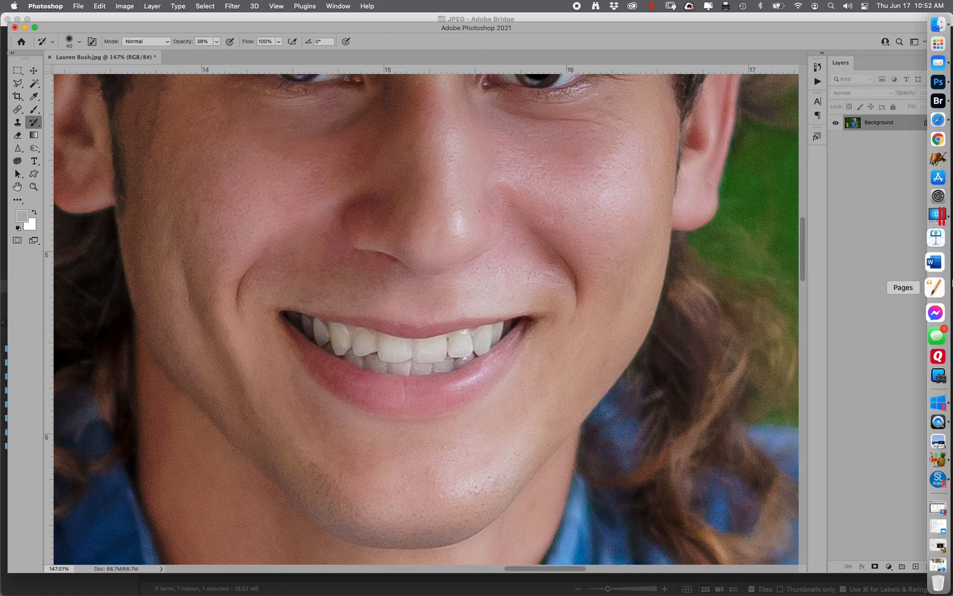
Brighten the portrait's midtones with an RGB Curves adjustment that maps input 139 to output 160.
{"action": "key", "text": "super+minus"}
{"action": "key", "text": "super+minus"}
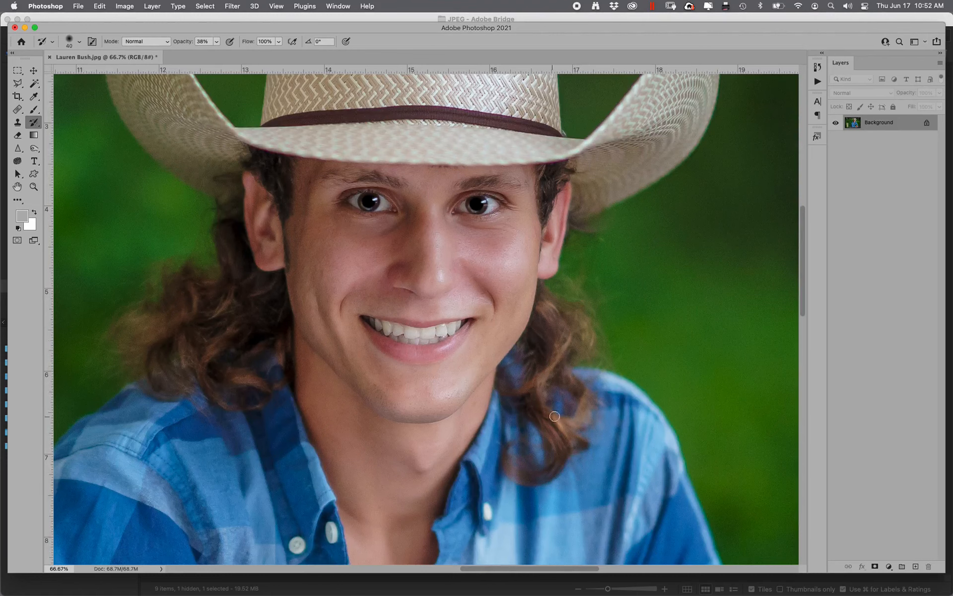
{"action": "left_click_drag", "start_coordinate": [376, 458], "coordinate": [419, 473]}
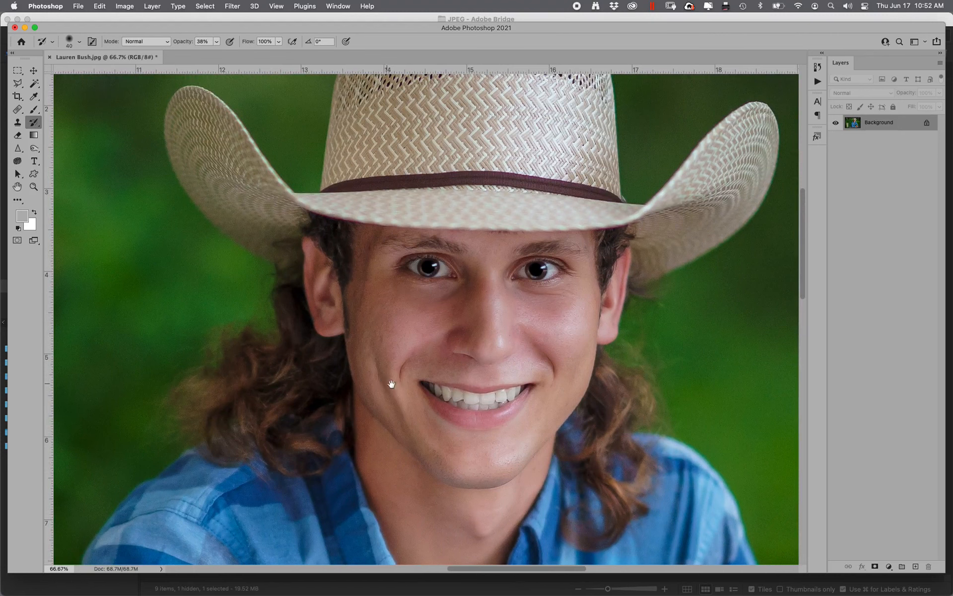
{"action": "mouse_move", "coordinate": [448, 337]}
{"action": "left_mouse_down"}
{"action": "mouse_move", "coordinate": [411, 436]}
{"action": "mouse_move", "coordinate": [391, 442]}
{"action": "mouse_move", "coordinate": [372, 313]}
{"action": "left_mouse_up"}
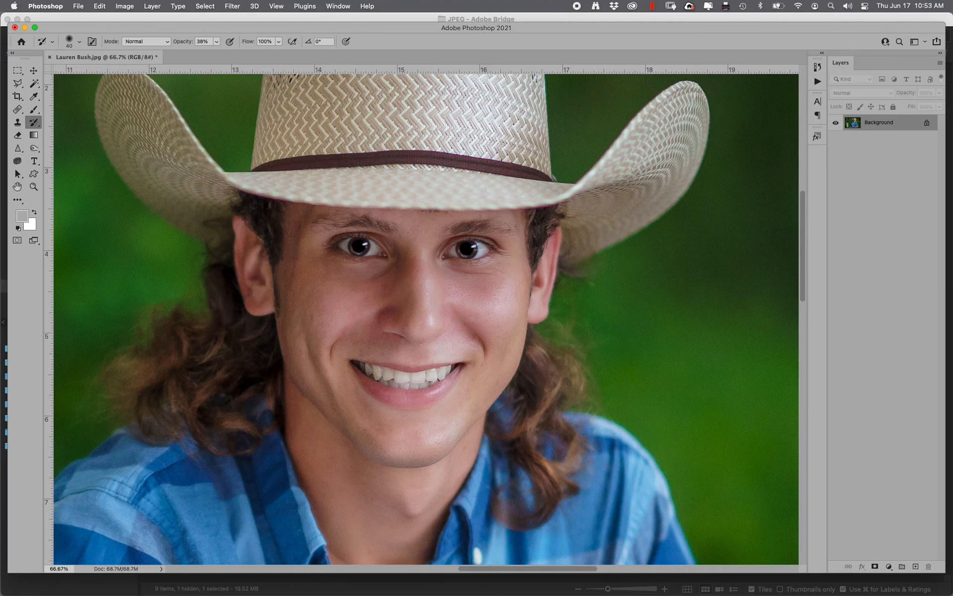
{"action": "key", "text": "super+m"}
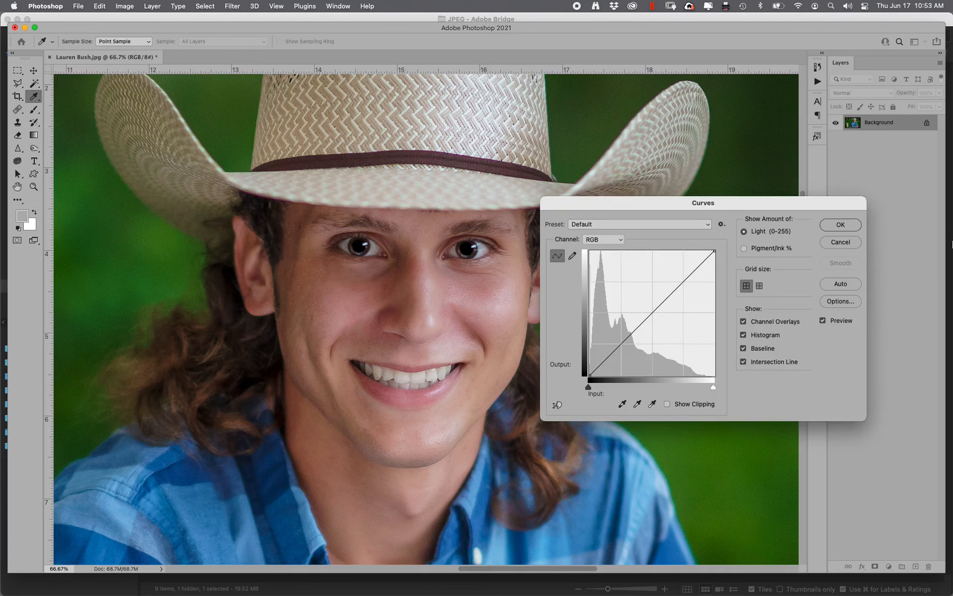
{"action": "left_click_drag", "start_coordinate": [723, 208], "coordinate": [729, 196]}
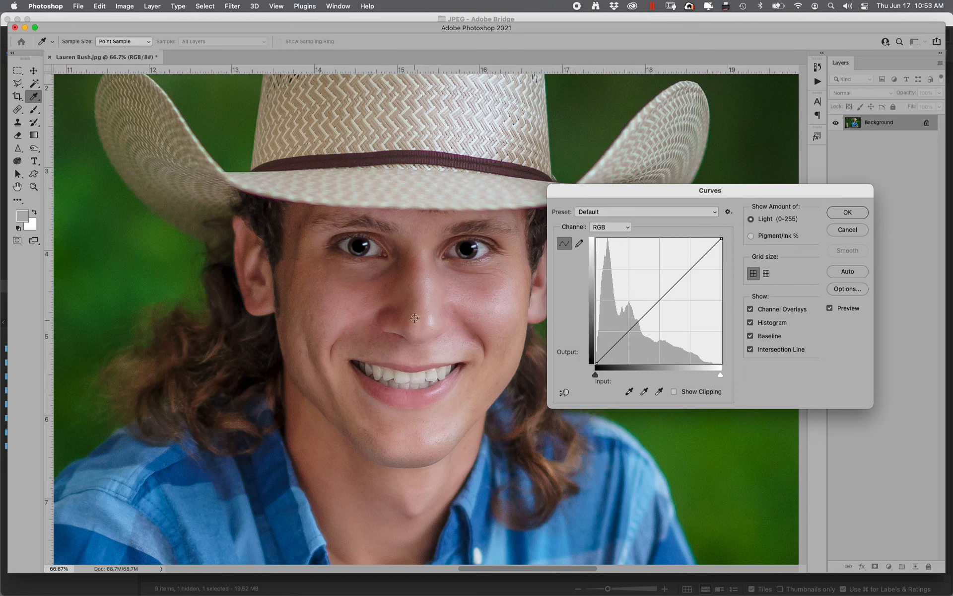
{"action": "left_click_drag", "start_coordinate": [424, 232], "coordinate": [423, 239]}
{"action": "left_click_drag", "start_coordinate": [669, 292], "coordinate": [665, 285]}
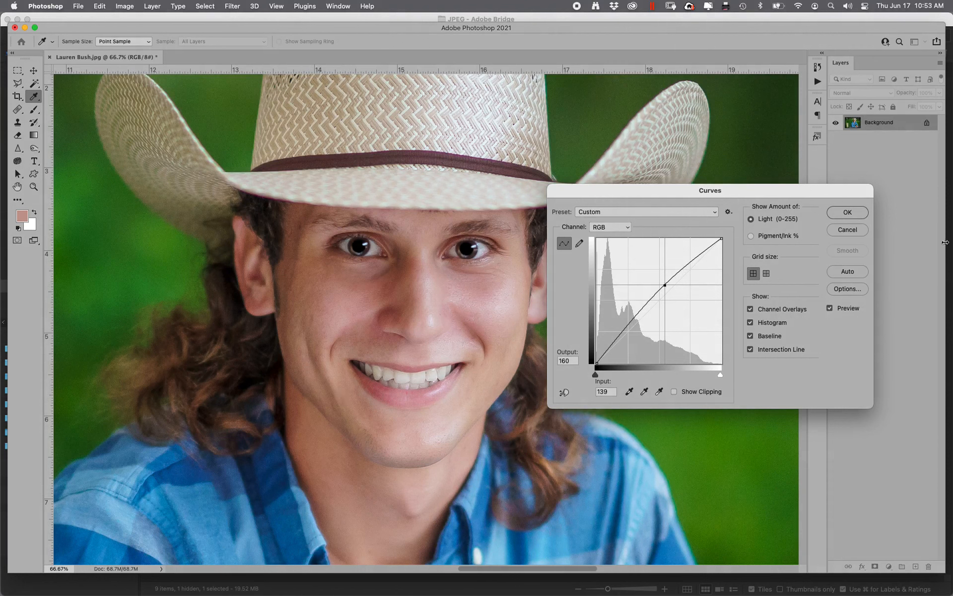
{"action": "left_click", "coordinate": [847, 212]}
Make the Curves state the History Brush source and return to the last state before the Curves adjustment.
{"action": "key", "text": "y"}
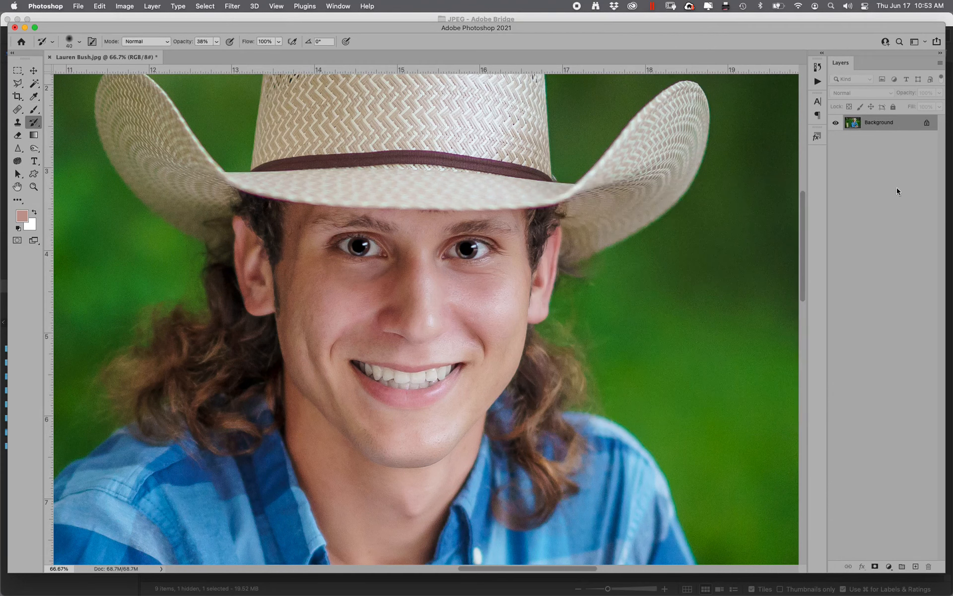
{"action": "left_click", "coordinate": [818, 68]}
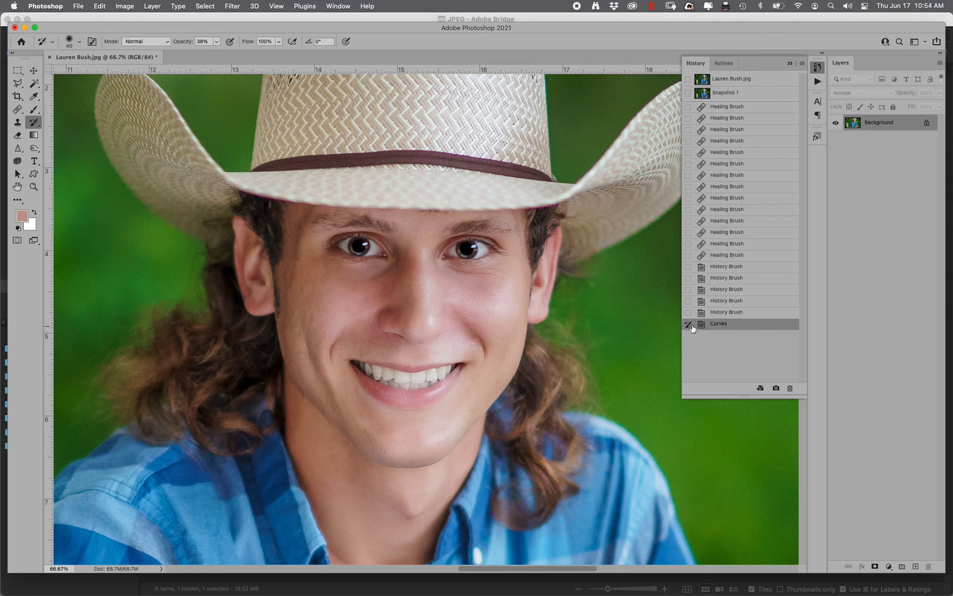
{"action": "left_click", "coordinate": [726, 313]}
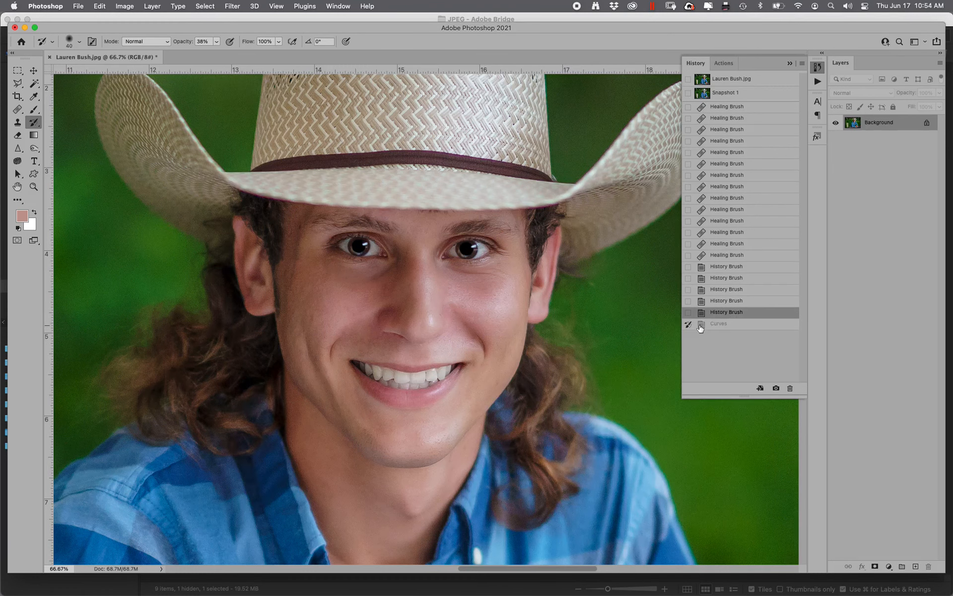
{"action": "left_click", "coordinate": [39, 121]}
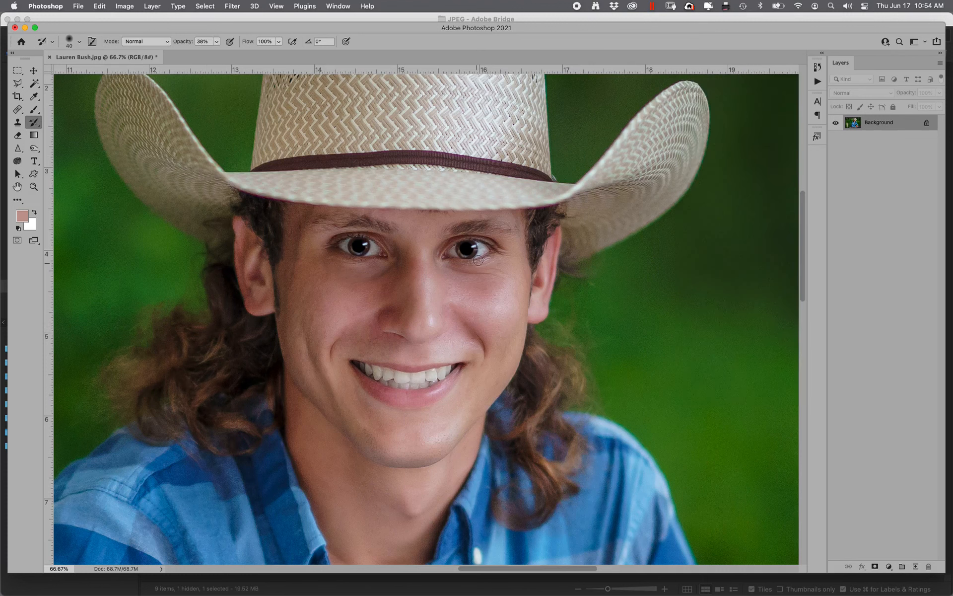
Enlarge the History Brush to 400 px for painting in the brighter Curves state, and bring the whole photo into view.
{"action": "key", "text": "bracketright"}
{"action": "key", "text": "bracketright"}
{"action": "key", "text": "bracketright"}
{"action": "key", "text": "bracketright"}
{"action": "key", "text": "bracketright"}
{"action": "key", "text": "bracketright"}
{"action": "key", "text": "bracketright"}
{"action": "key", "text": "bracketright"}
{"action": "key", "text": "bracketright"}
{"action": "key", "text": "bracketright"}
{"action": "key", "text": "bracketright"}
{"action": "key", "text": "bracketright"}
{"action": "key", "text": "bracketright"}
{"action": "key", "text": "bracketright"}
{"action": "key", "text": "bracketright"}
{"action": "key", "text": "bracketright"}
{"action": "key", "text": "bracketleft"}
{"action": "key", "text": "bracketleft"}
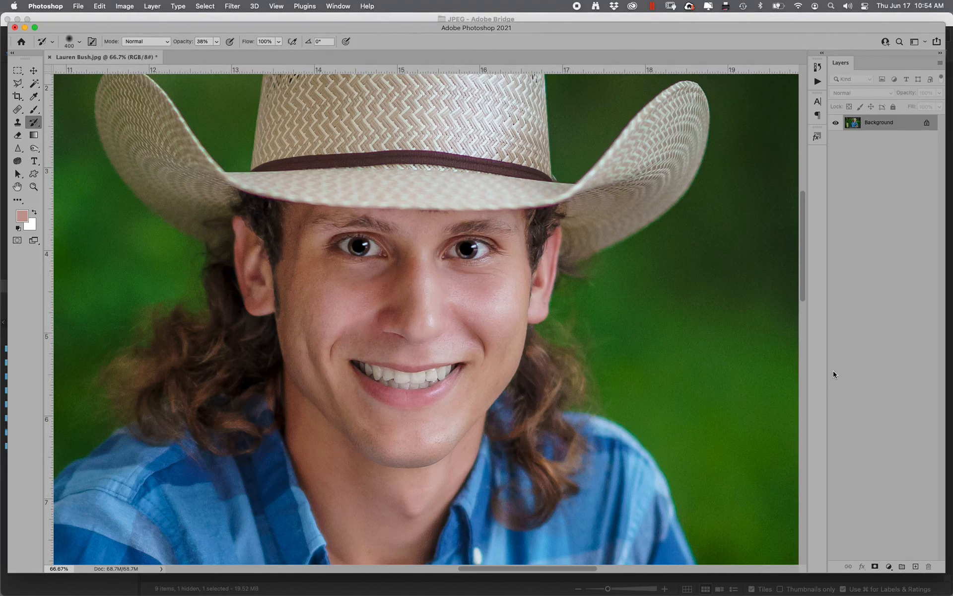
{"action": "key", "text": "super+0"}
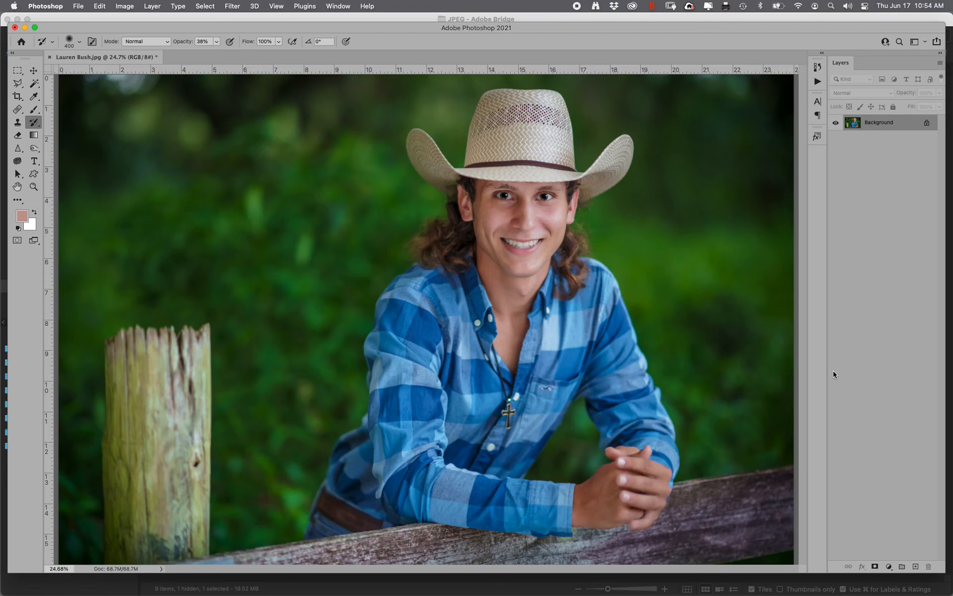
{"action": "key", "text": "super+minus"}
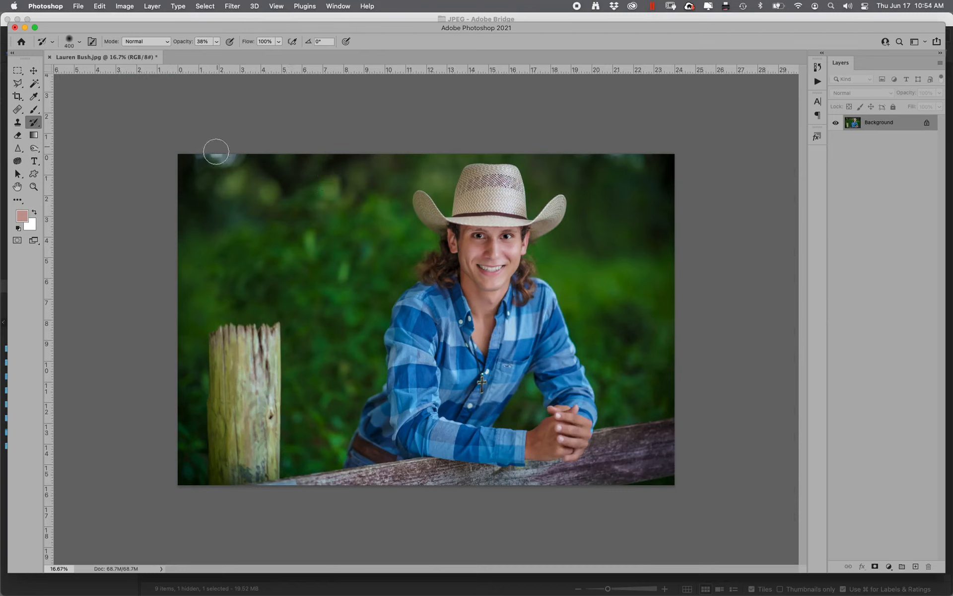
Enlarge the Healing Brush to 400 px, sample the dark foliage, and heal the bright spot in the photo's upper-left background.
{"action": "left_click", "coordinate": [17, 109]}
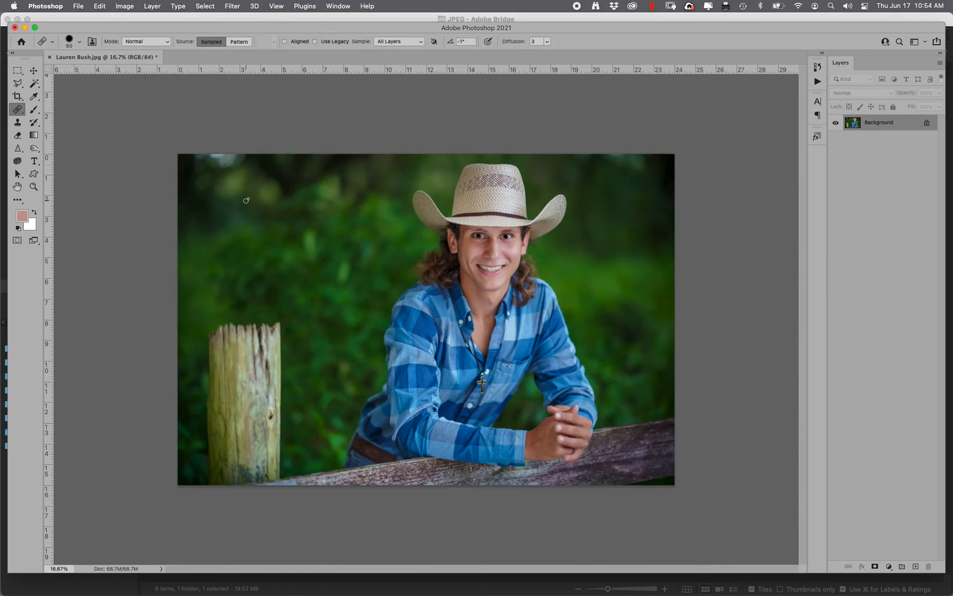
{"action": "key", "text": "bracketright"}
{"action": "key", "text": "bracketright"}
{"action": "key", "text": "bracketright"}
{"action": "key", "text": "bracketright"}
{"action": "key", "text": "bracketright"}
{"action": "key", "text": "bracketright"}
{"action": "key", "text": "bracketright"}
{"action": "key", "text": "bracketright"}
{"action": "key", "text": "bracketright"}
{"action": "key", "text": "bracketright"}
{"action": "key", "text": "bracketright"}
{"action": "left_click", "coordinate": [246, 200], "text": "alt"}
{"action": "mouse_move", "coordinate": [219, 164]}
{"action": "left_mouse_down"}
{"action": "mouse_move", "coordinate": [231, 161]}
{"action": "mouse_move", "coordinate": [207, 152]}
{"action": "mouse_move", "coordinate": [223, 174]}
{"action": "left_mouse_up"}
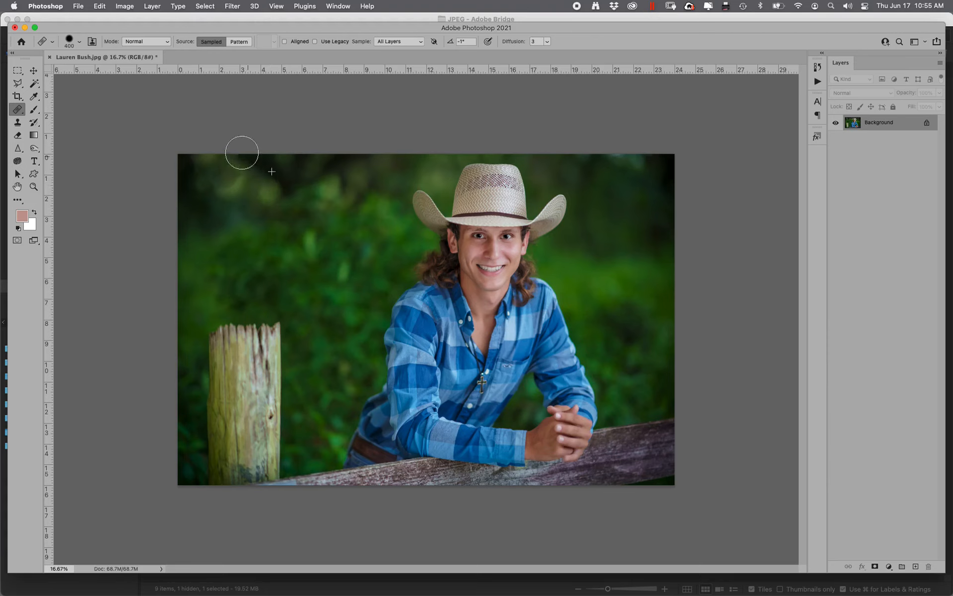
{"action": "left_click", "coordinate": [213, 208], "text": "alt"}
{"action": "left_click", "coordinate": [568, 363]}
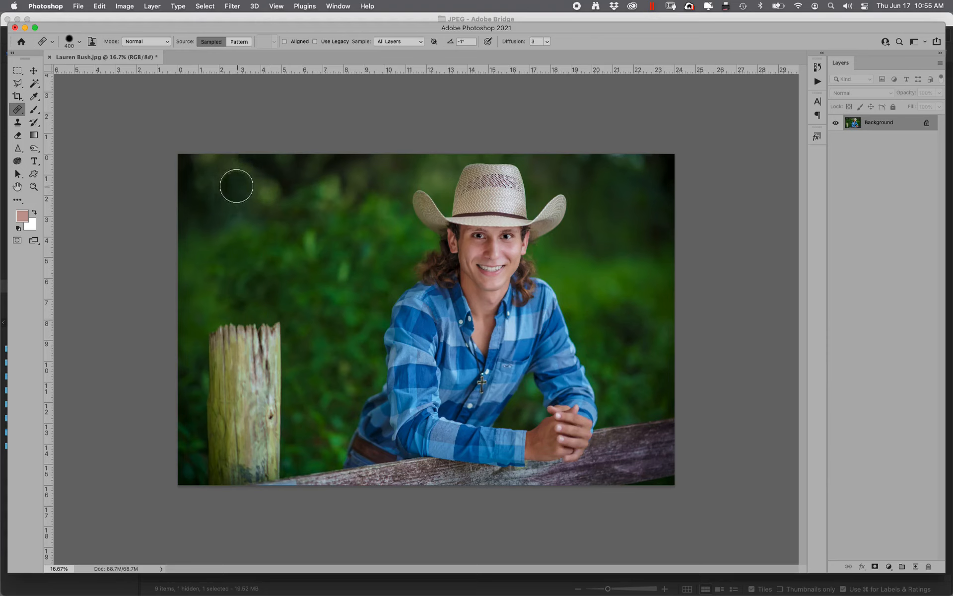
{"action": "left_click", "coordinate": [521, 295]}
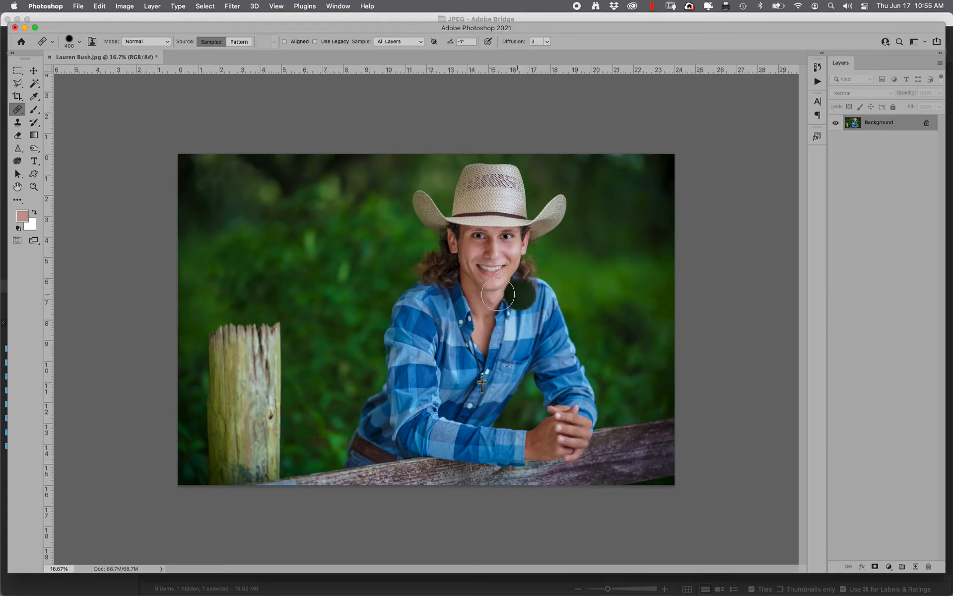
Switch to the Burn tool and enlarge its brush to 2200 px.
{"action": "left_click", "coordinate": [33, 148]}
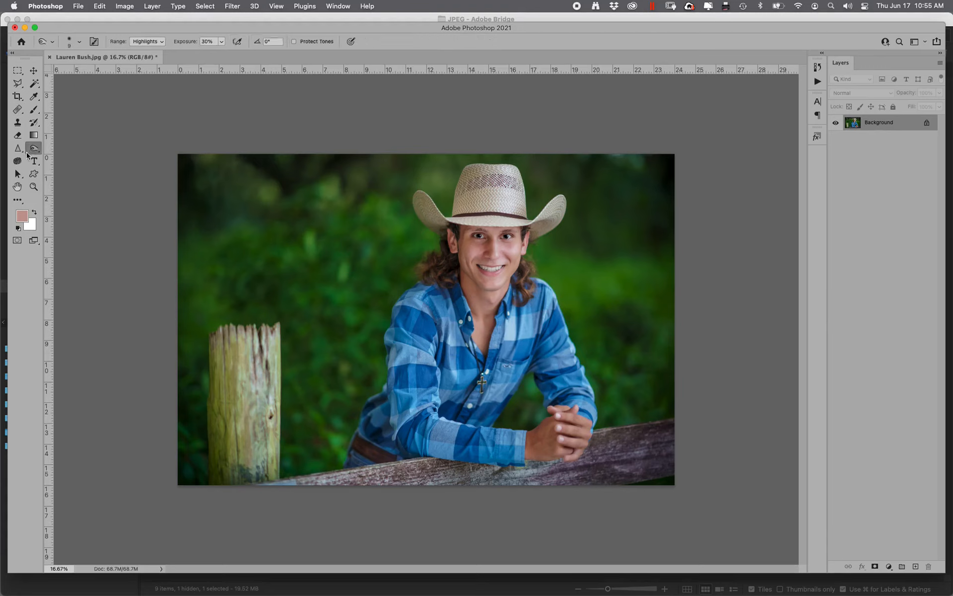
{"action": "left_click", "coordinate": [62, 157]}
{"action": "key", "text": "]"}
{"action": "key", "text": "]"}
{"action": "key", "text": "]"}
{"action": "key", "text": "]"}
{"action": "key", "text": "]"}
{"action": "key", "text": "]"}
{"action": "key", "text": "]"}
{"action": "key", "text": "]"}
{"action": "key", "text": "]"}
{"action": "key", "text": "]"}
{"action": "key", "text": "]"}
{"action": "key", "text": "]"}
{"action": "key", "text": "]"}
{"action": "key", "text": "]"}
{"action": "key", "text": "]"}
{"action": "key", "text": "]"}
{"action": "key", "text": "]"}
{"action": "key", "text": "]"}
{"action": "key", "text": "]"}
{"action": "key", "text": "]"}
{"action": "key", "text": "]"}
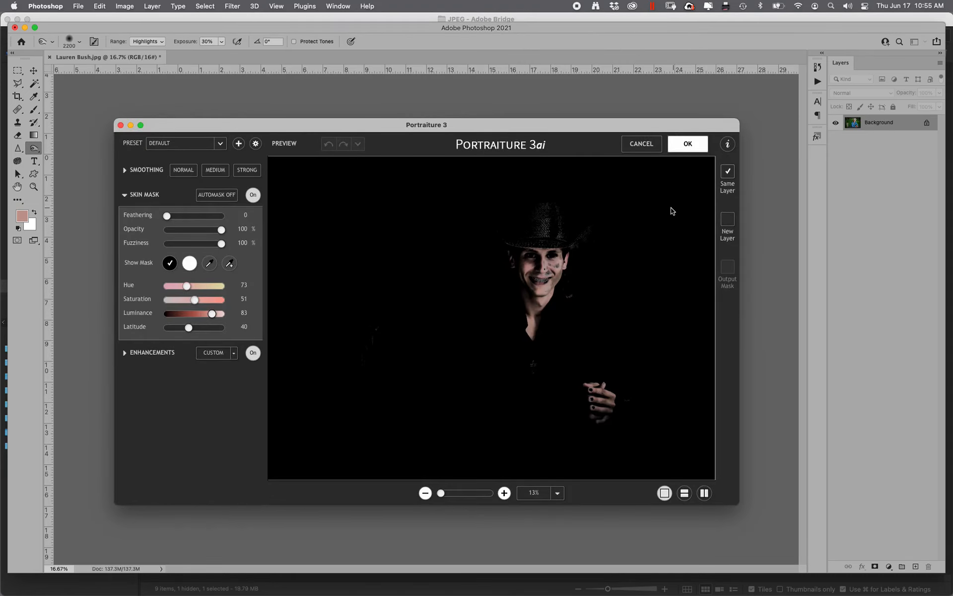
Extend the Portraiture skin mask by sampling two additional skin tones on the face, and apply the smoothing to the same layer.
{"action": "left_click", "coordinate": [234, 267]}
{"action": "left_click", "coordinate": [535, 265]}
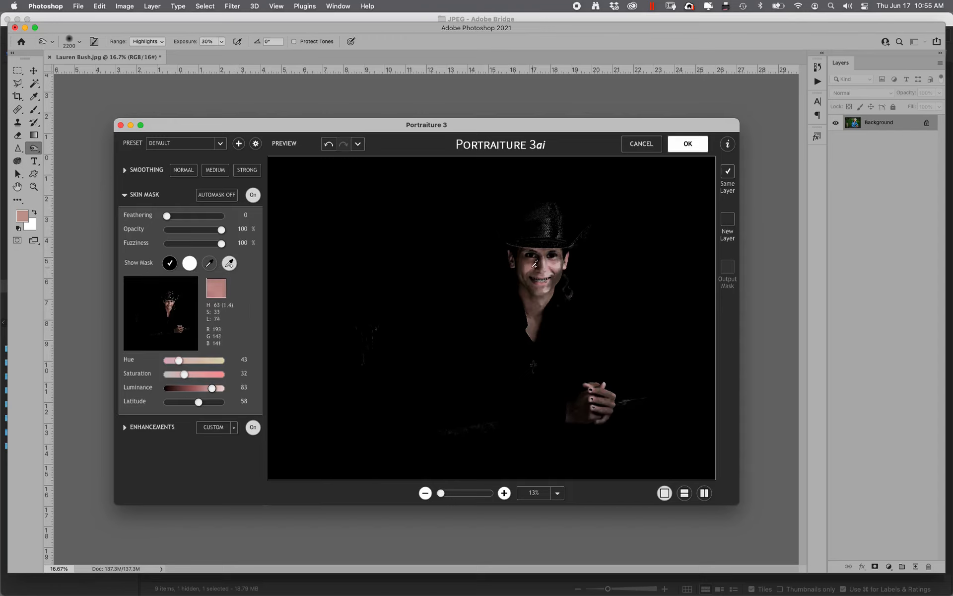
{"action": "left_click", "coordinate": [535, 264]}
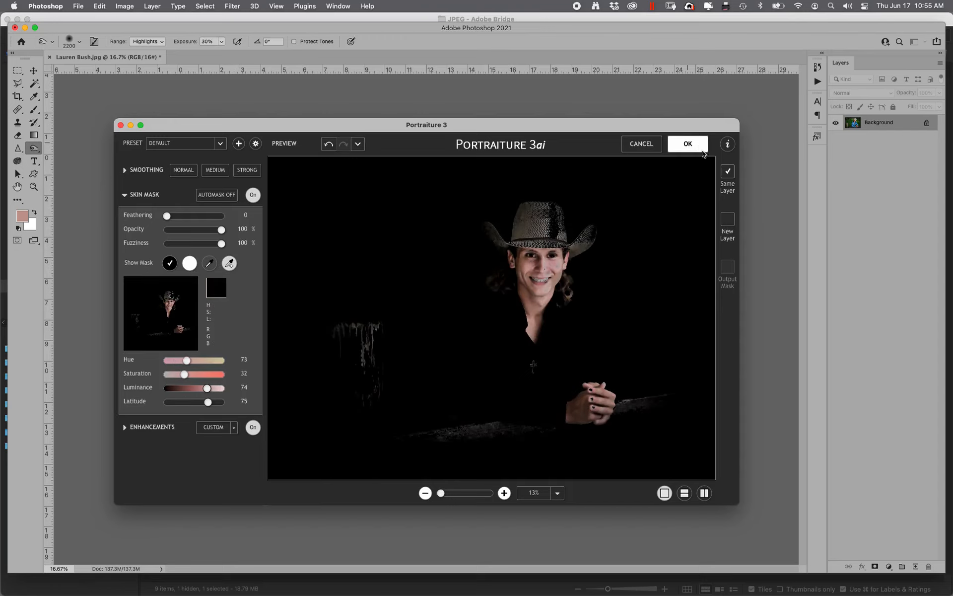
{"action": "left_click", "coordinate": [688, 144]}
Fade the last effect to 20% opacity in Soft Light mode.
{"action": "key", "text": "super+shift+f"}
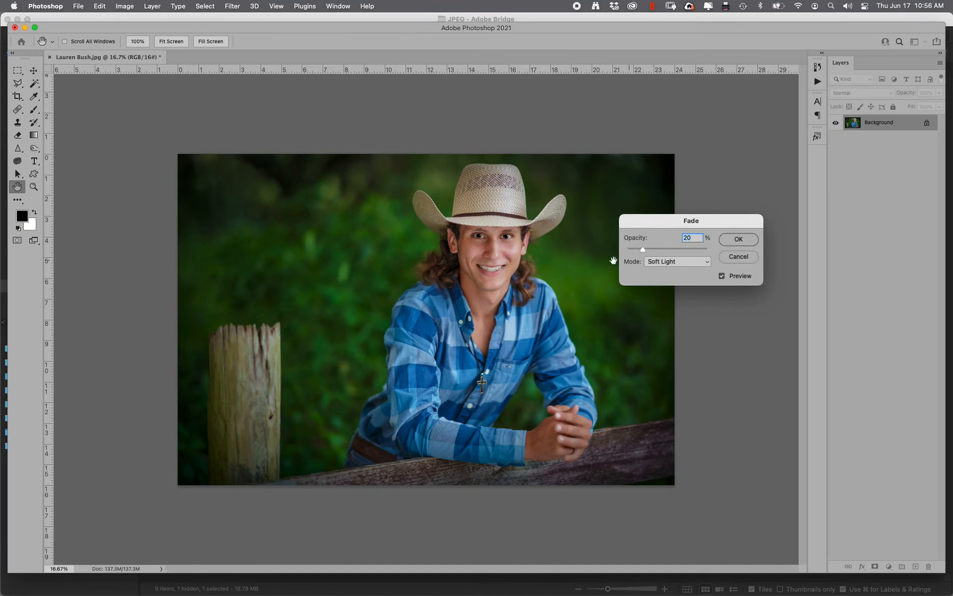
{"action": "left_click", "coordinate": [745, 241]}
{"action": "left_click", "coordinate": [739, 241]}
Adjust the RGB Levels to a black input of 1 and a white input of 245, and return to the History Brush.
{"action": "key", "text": "super+l"}
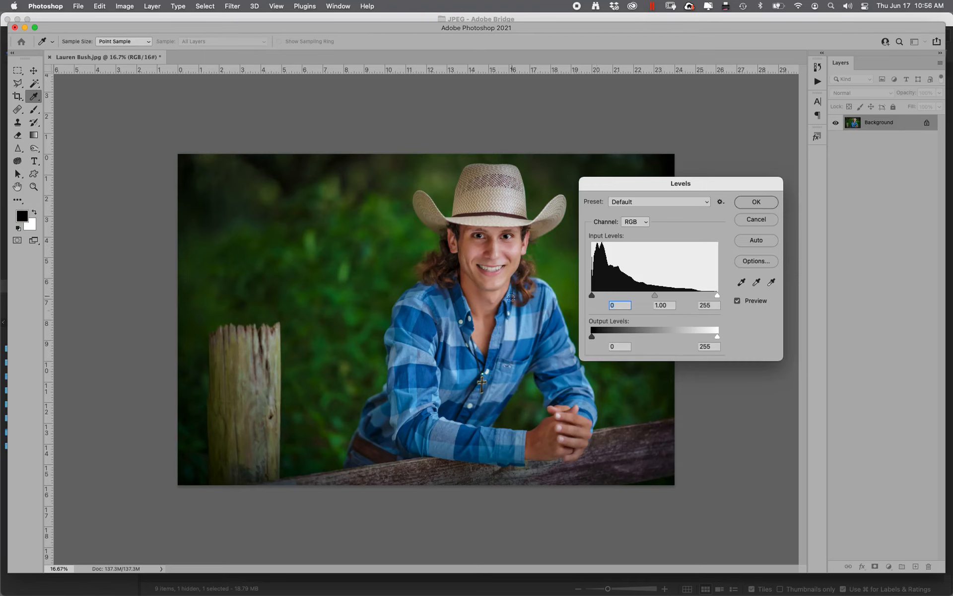
{"action": "left_click_drag", "start_coordinate": [592, 296], "coordinate": [593, 295]}
{"action": "mouse_move", "coordinate": [717, 295]}
{"action": "left_mouse_down"}
{"action": "mouse_move", "coordinate": [702, 301]}
{"action": "mouse_move", "coordinate": [714, 300]}
{"action": "left_mouse_up"}
{"action": "left_click", "coordinate": [757, 202]}
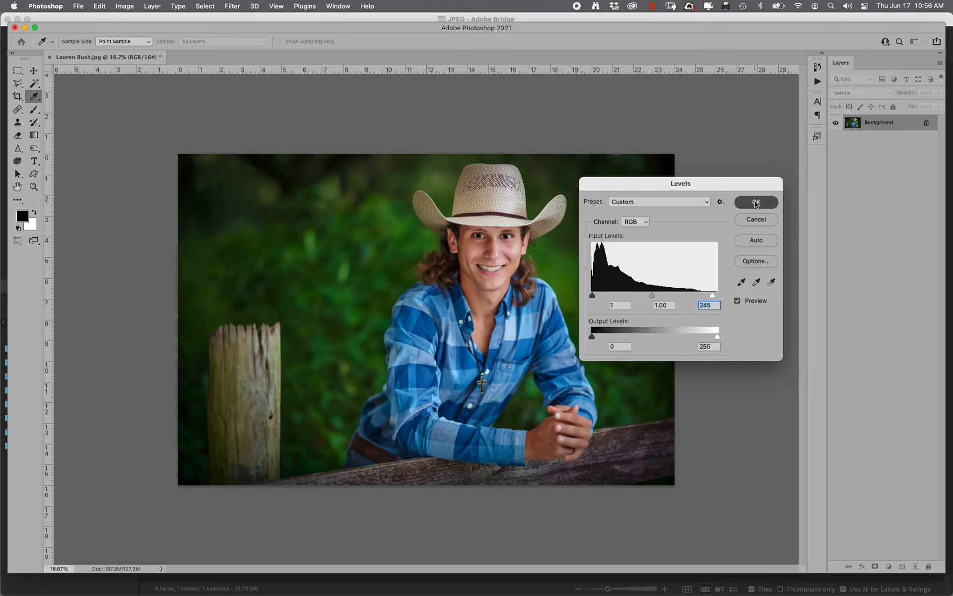
{"action": "key", "text": "y"}
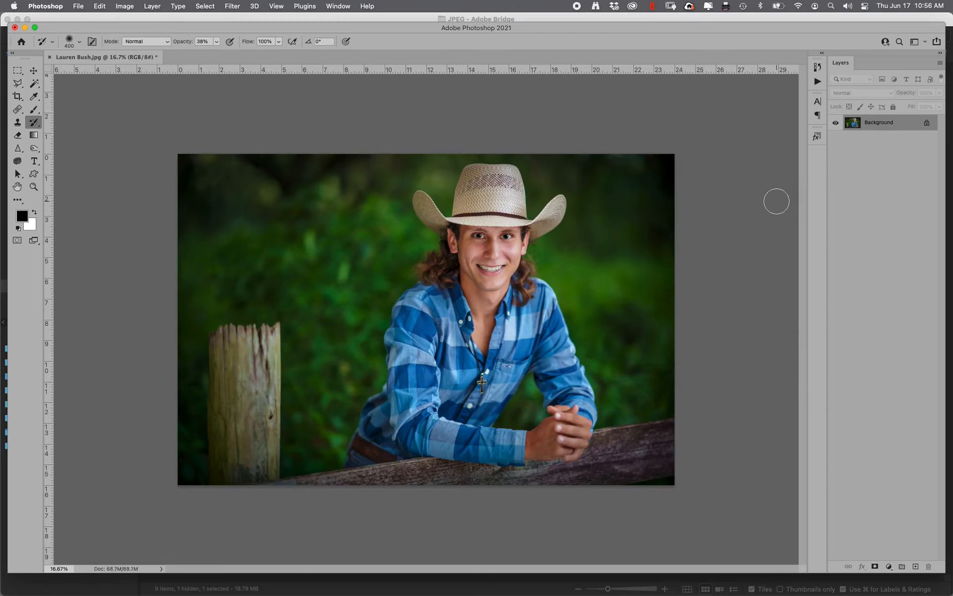